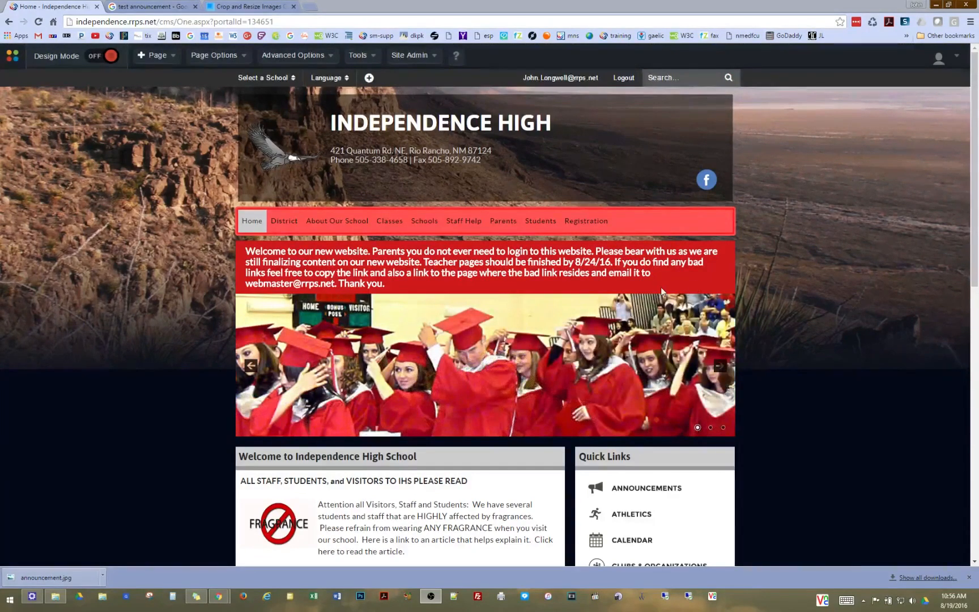
# Step: Look over the home page's news sections and open the What's New page under About Our School
pyautogui.scroll(-5, 797, 258)
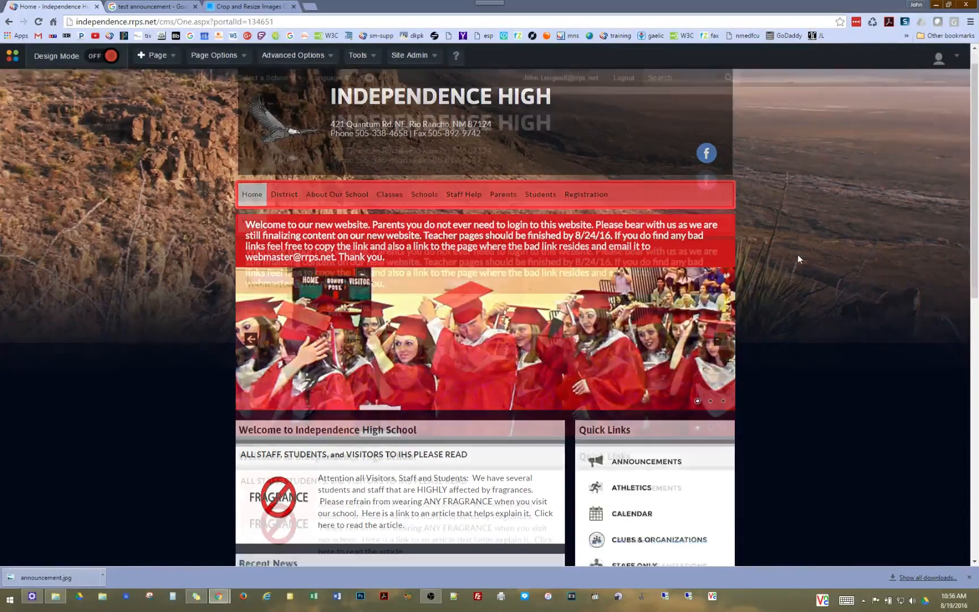
pyautogui.scroll(-2, 797, 255)
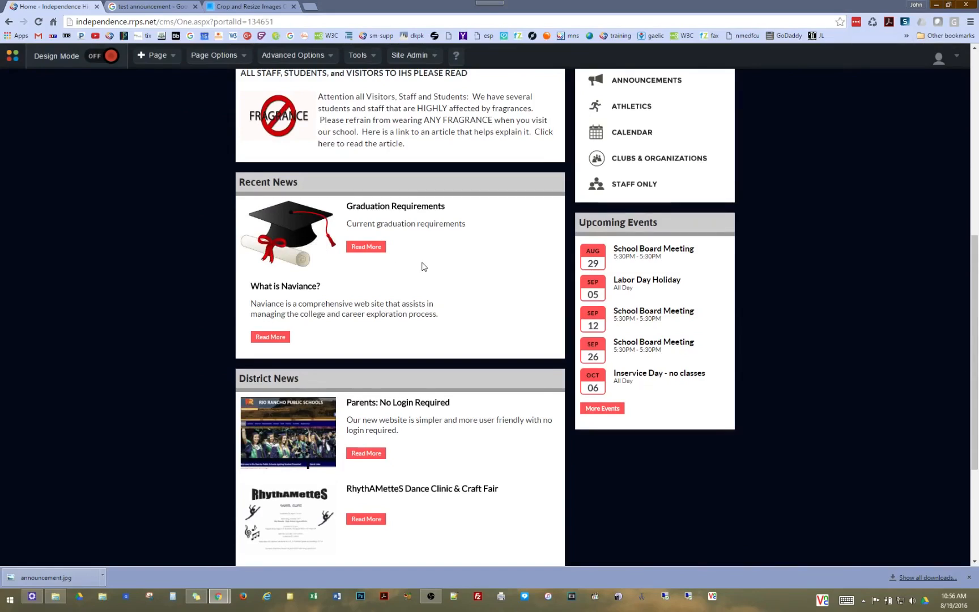
pyautogui.scroll(5, 422, 266)
pyautogui.scroll(3, 421, 261)
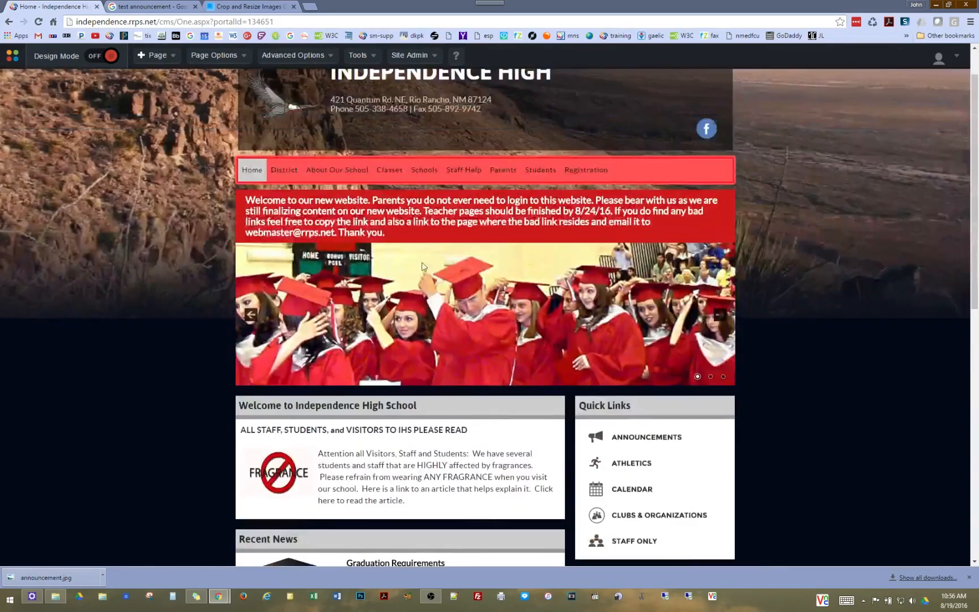
pyautogui.moveTo(359, 228)
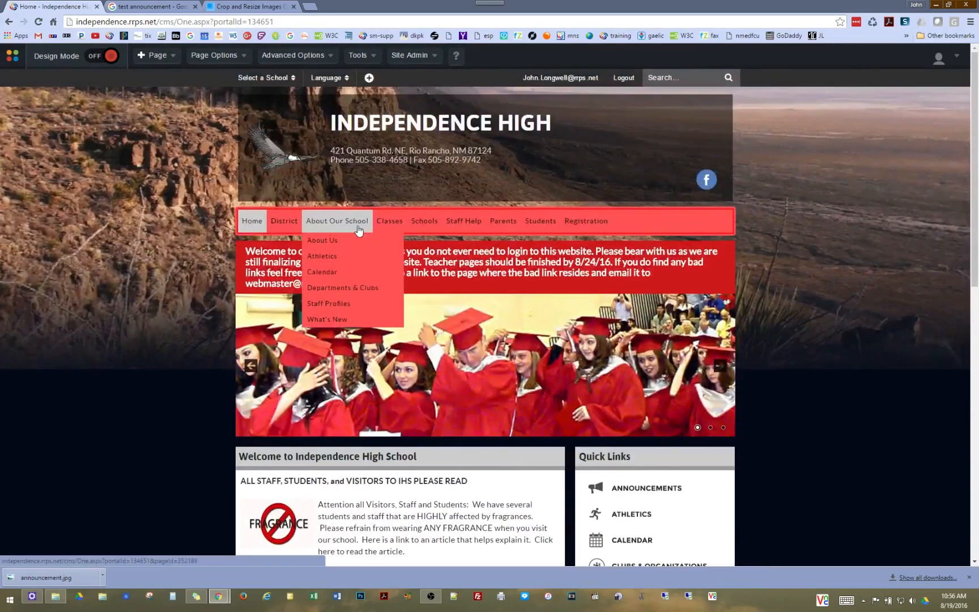
pyautogui.click(332, 320)
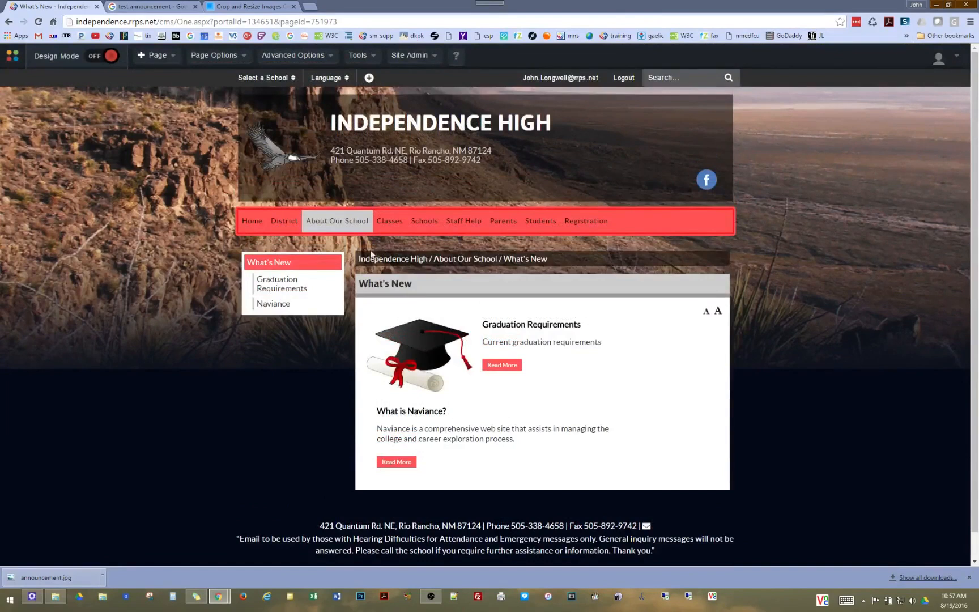
# Step: View the Graduation Requirements article from the home page's Recent News, and return to the What's New page
pyautogui.click(284, 147)
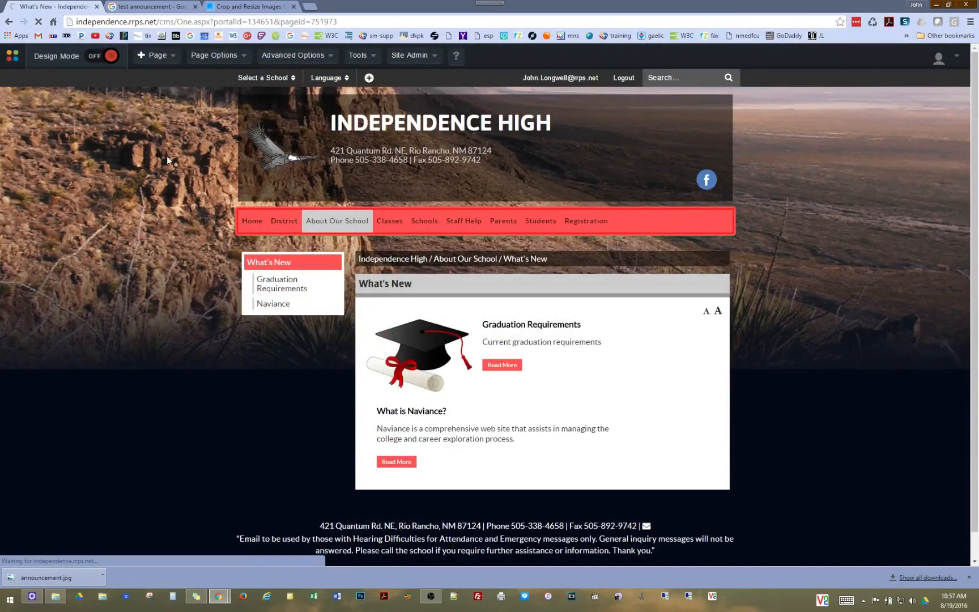
pyautogui.scroll(-5, 168, 209)
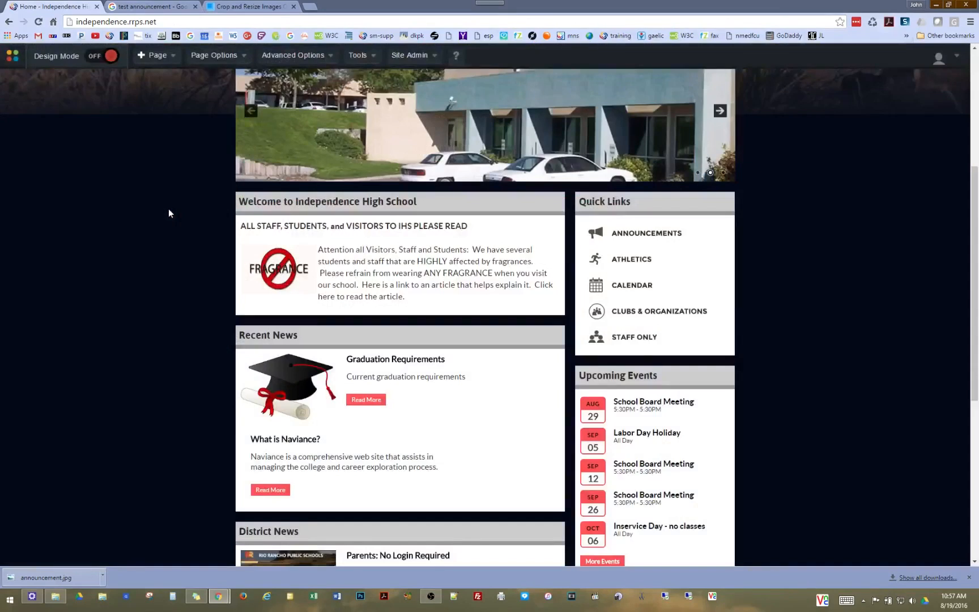
pyautogui.scroll(-2, 168, 209)
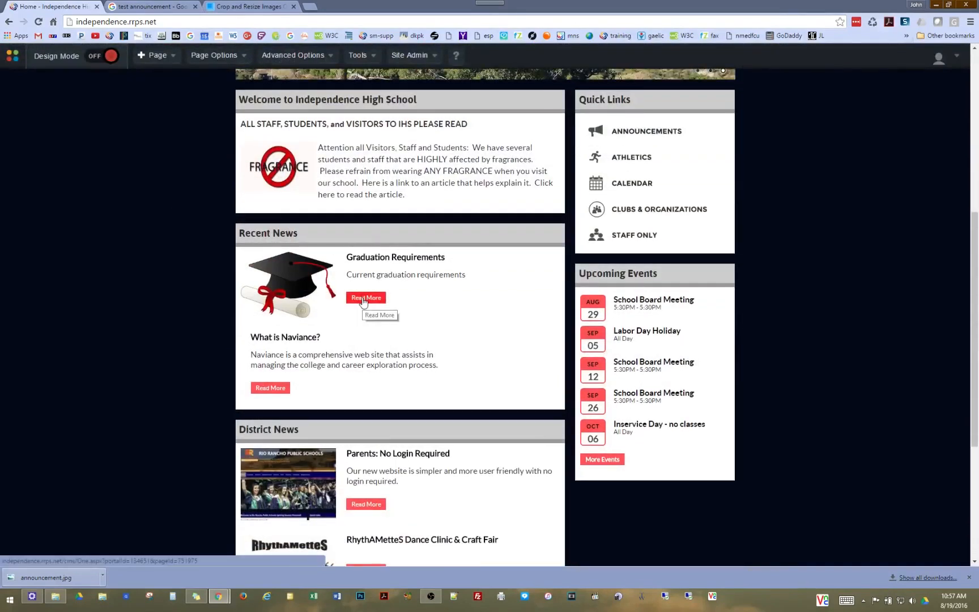
pyautogui.click(363, 299)
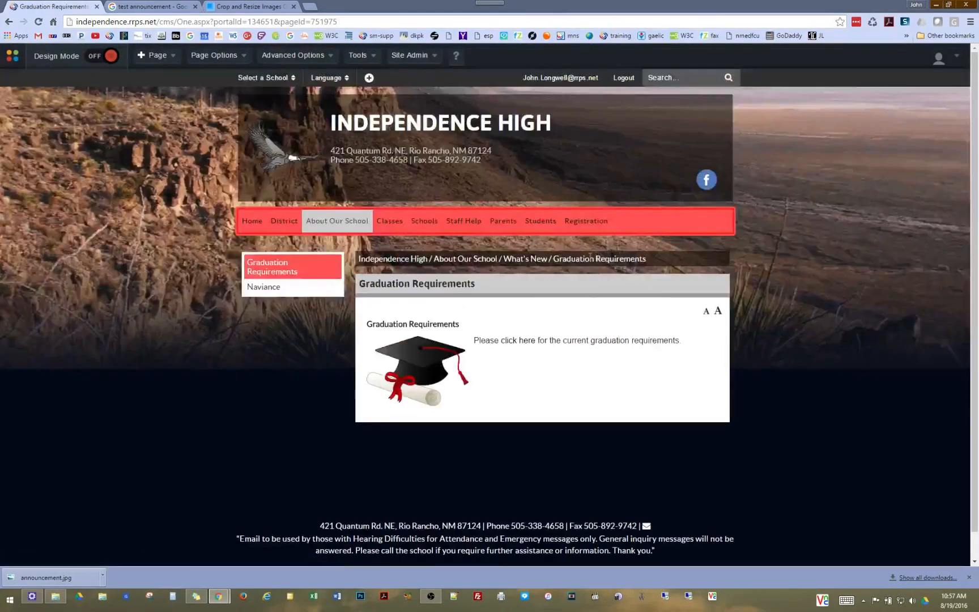
pyautogui.click(524, 260)
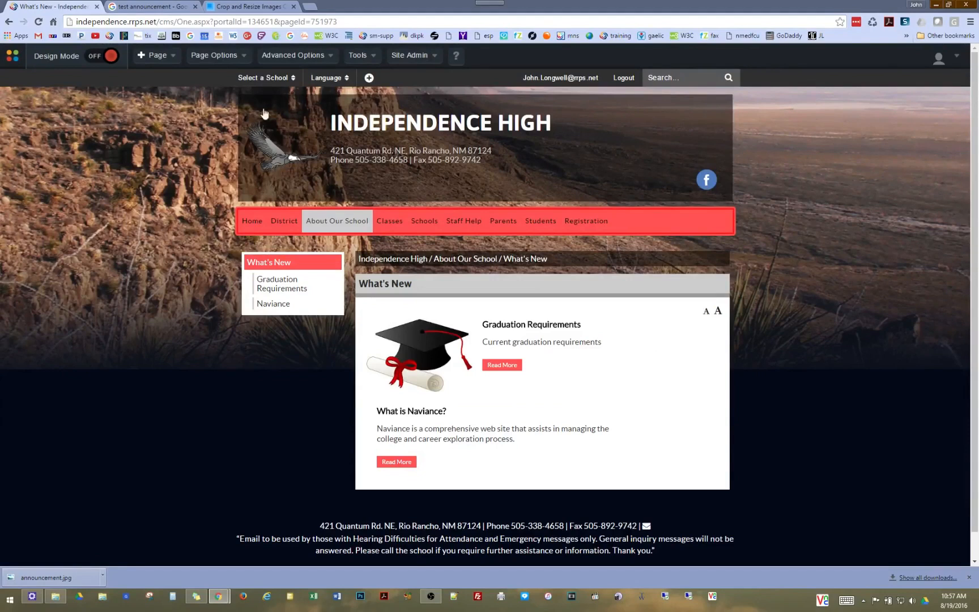
# Step: Create a News Content Page under What's New titled "Test Announcement", deriving the name test_announcement from the title
pyautogui.moveTo(170, 59)
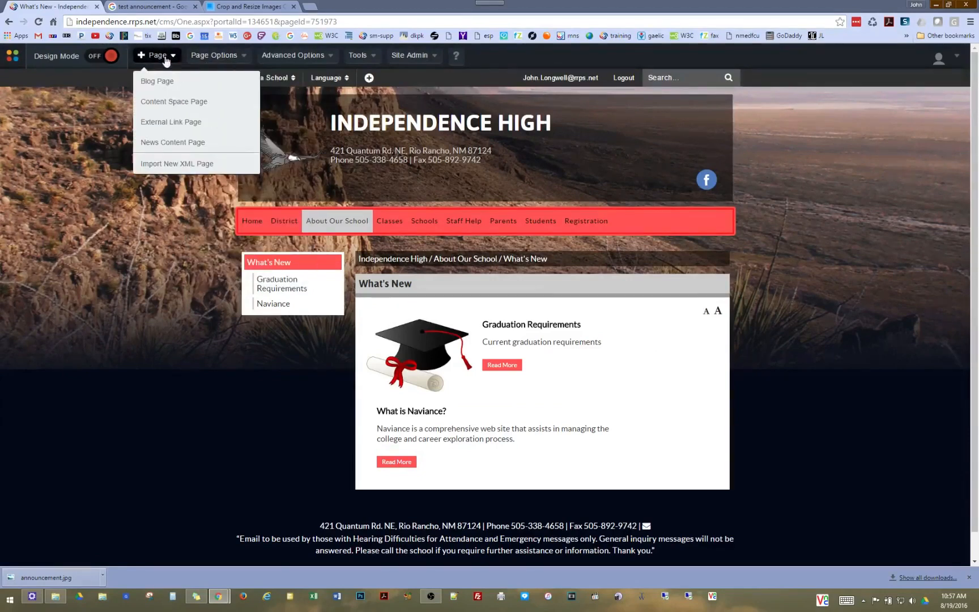
pyautogui.click(175, 144)
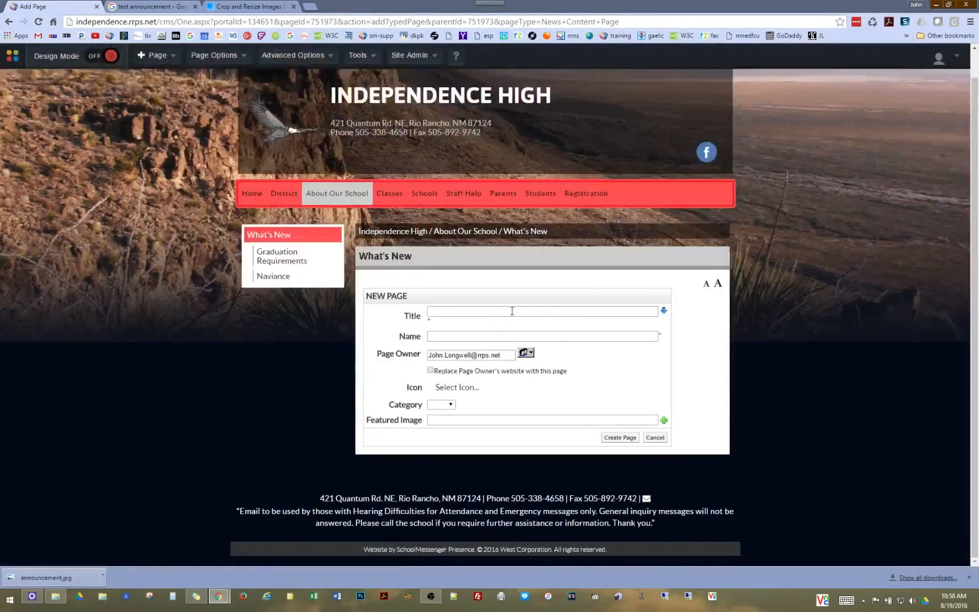
pyautogui.click(464, 311)
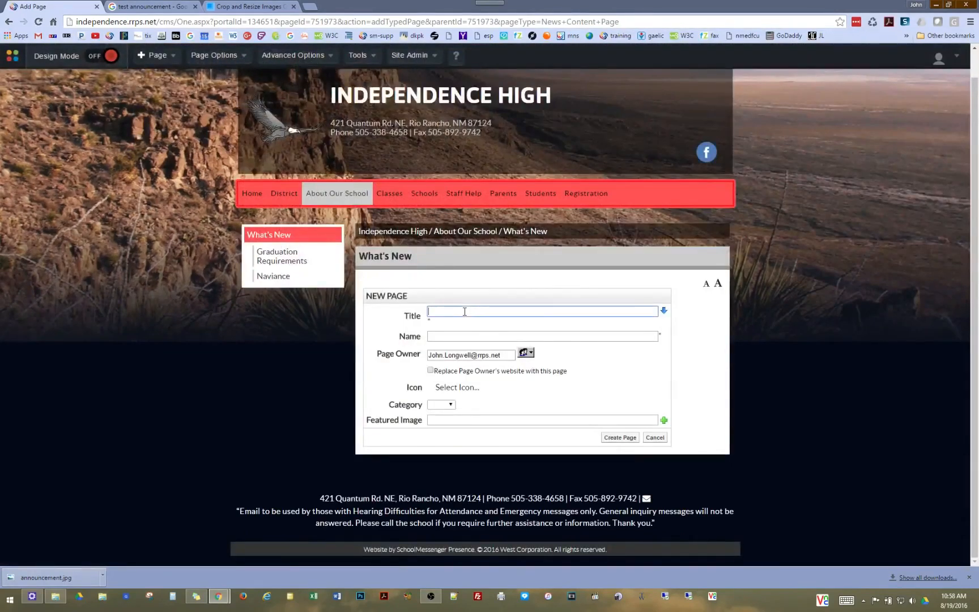
pyautogui.write('Test')
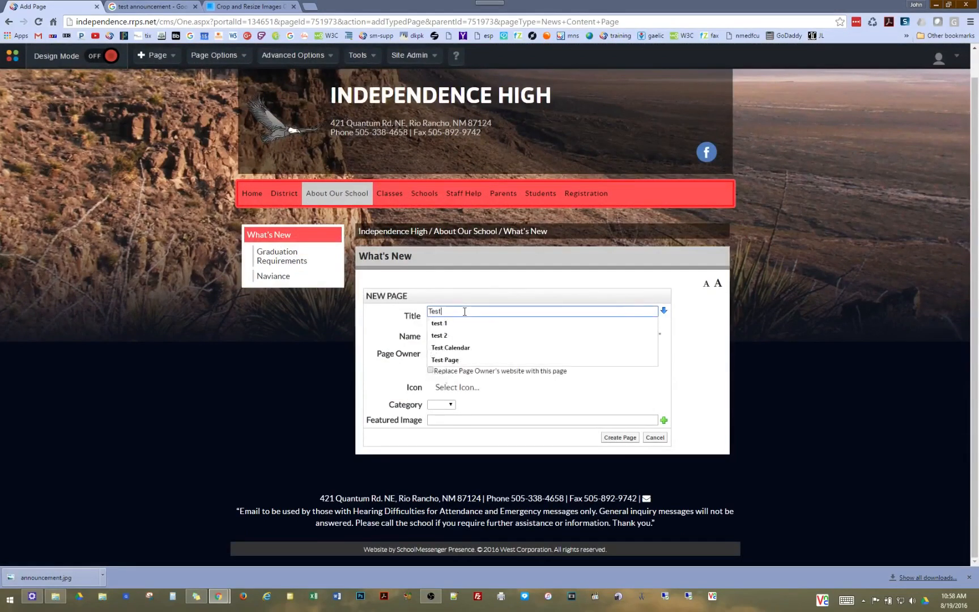
pyautogui.write(' Annou')
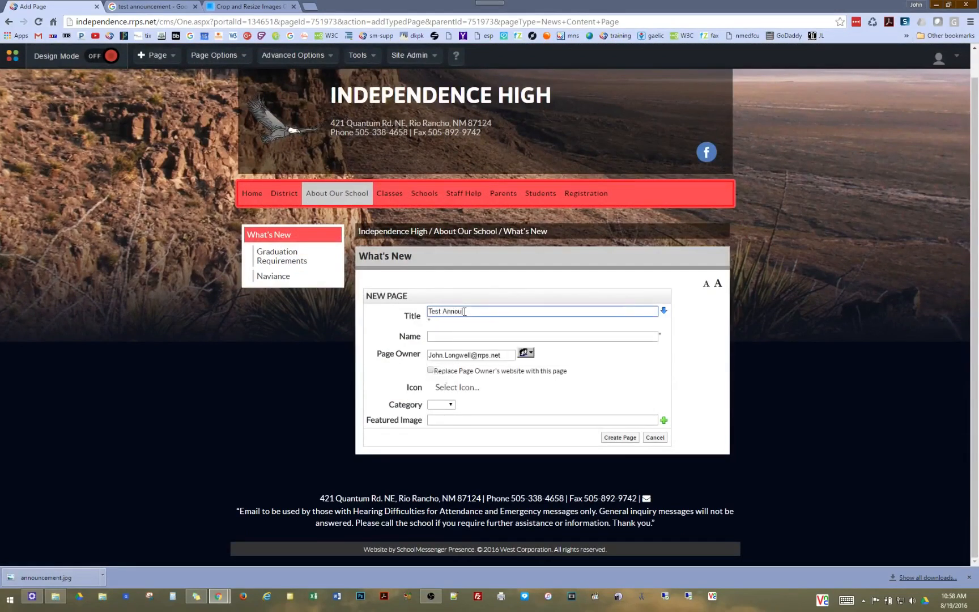
pyautogui.write('ncement')
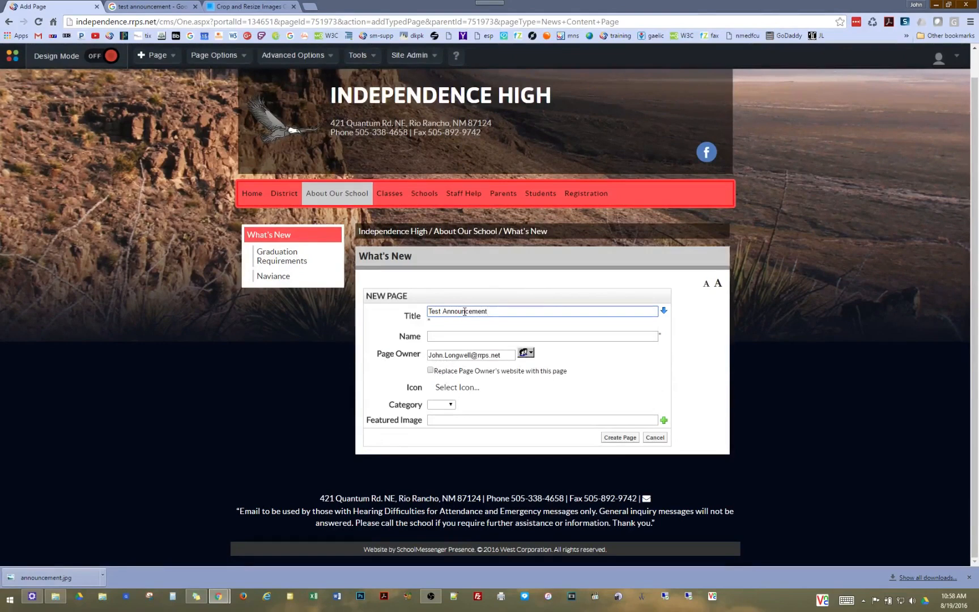
pyautogui.click(663, 311)
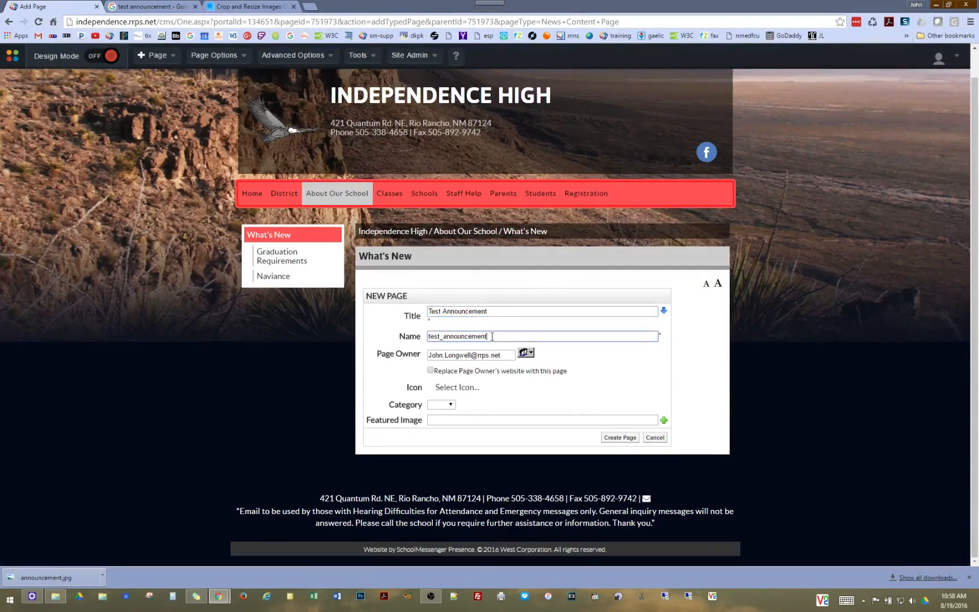
pyautogui.click(620, 438)
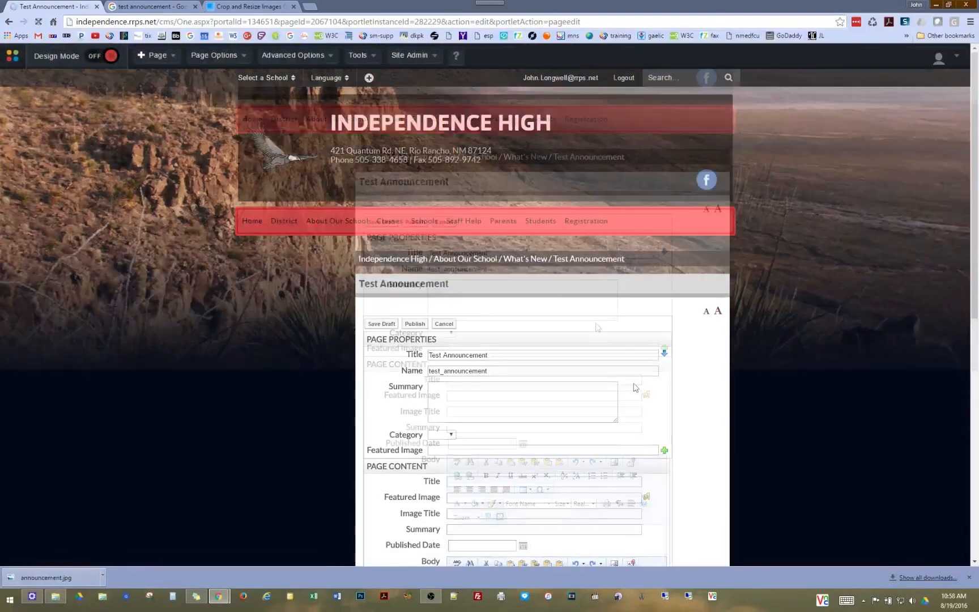
# Step: Copy the page properties title "Test Announcement" into the Title field of the page content
pyautogui.scroll(-2, 589, 362)
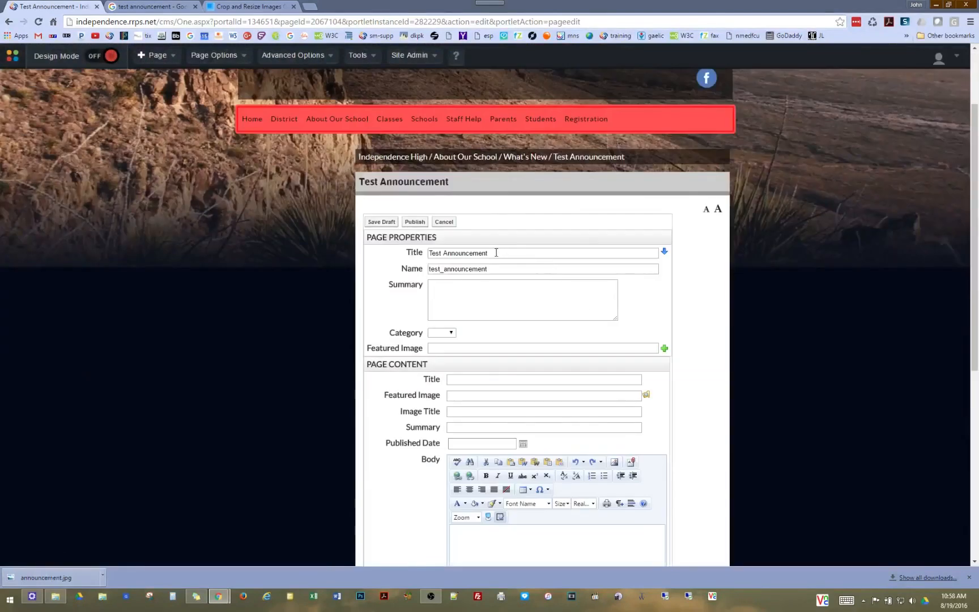
pyautogui.moveTo(499, 253); pyautogui.dragTo(423, 252)
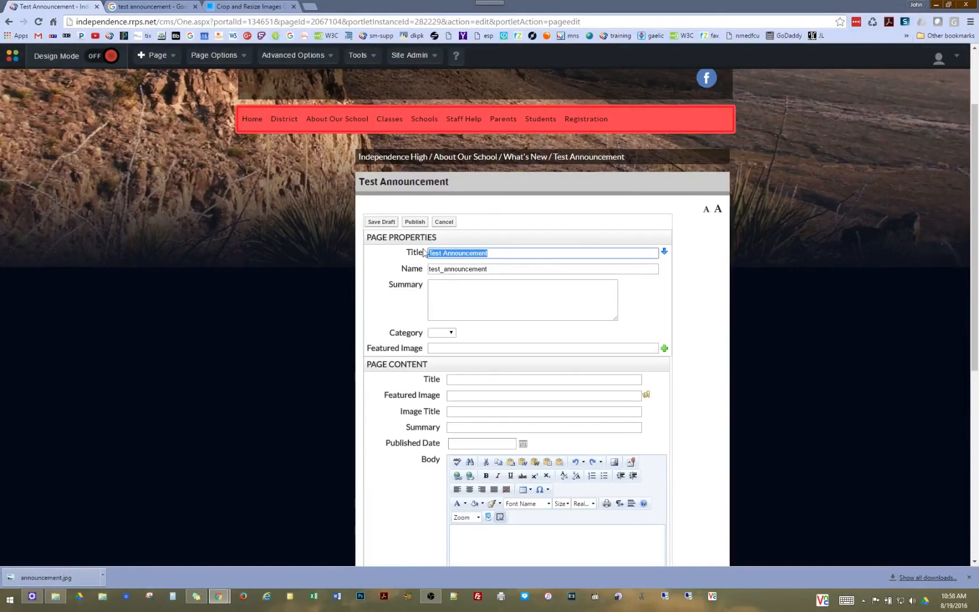
pyautogui.rightClick(441, 251)
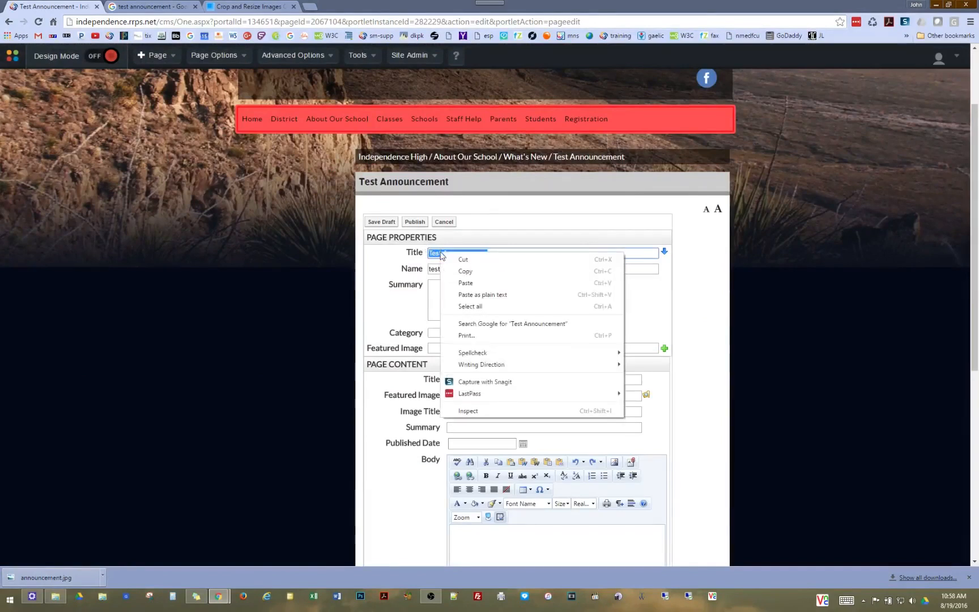
pyautogui.click(465, 271)
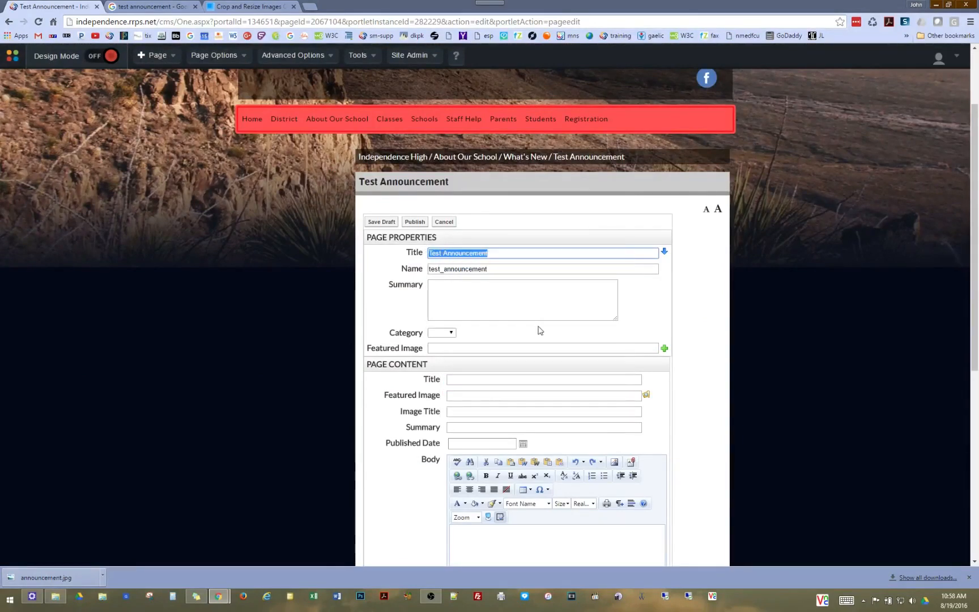
pyautogui.scroll(-1, 539, 329)
pyautogui.scroll(-1, 538, 326)
pyautogui.click(468, 278)
pyautogui.rightClick(467, 278)
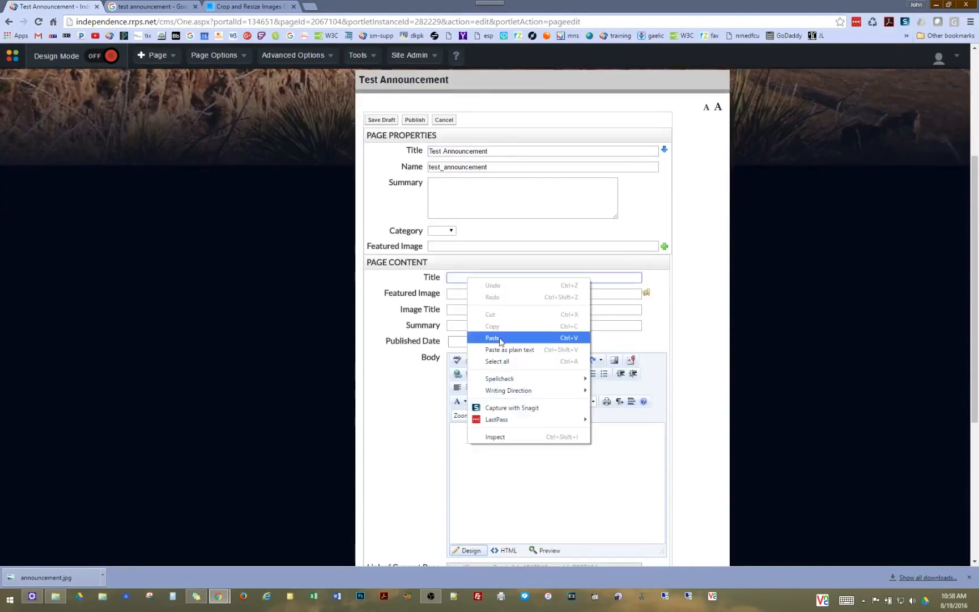
pyautogui.click(492, 338)
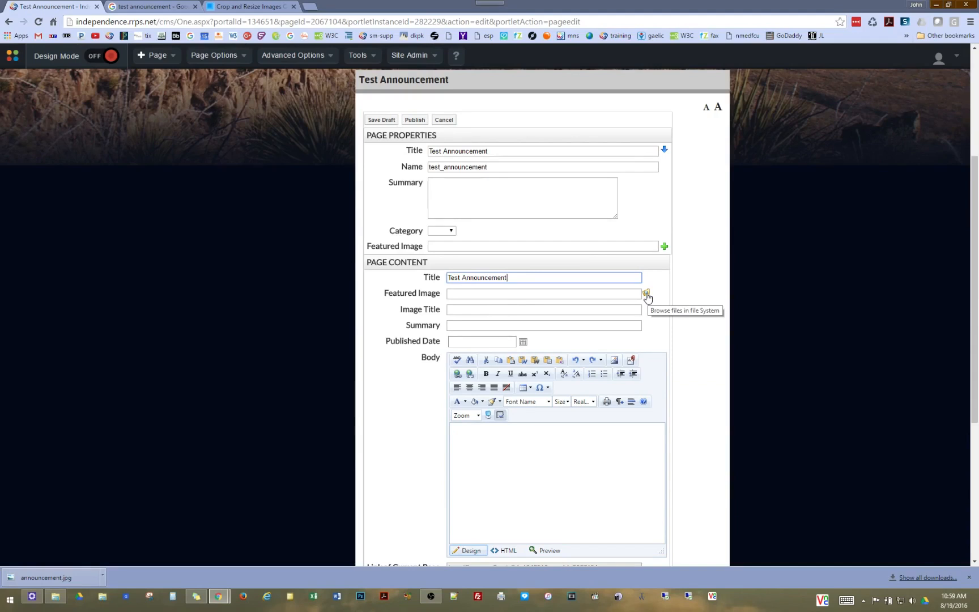
# Step: Browse the server files for the page content's featured image and open the Image/About Our School/What's New folder
pyautogui.click(646, 294)
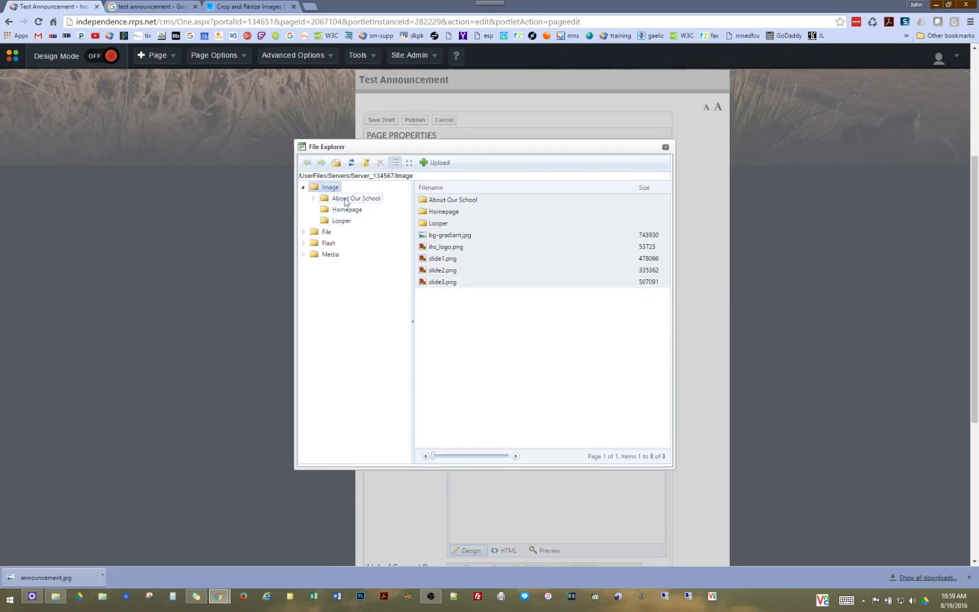
pyautogui.click(313, 199)
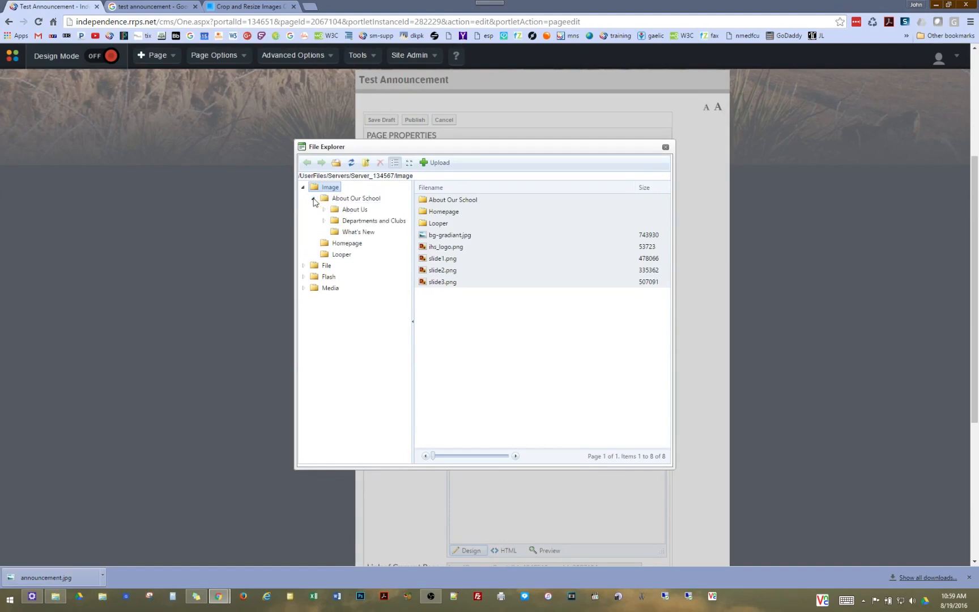
pyautogui.click(356, 233)
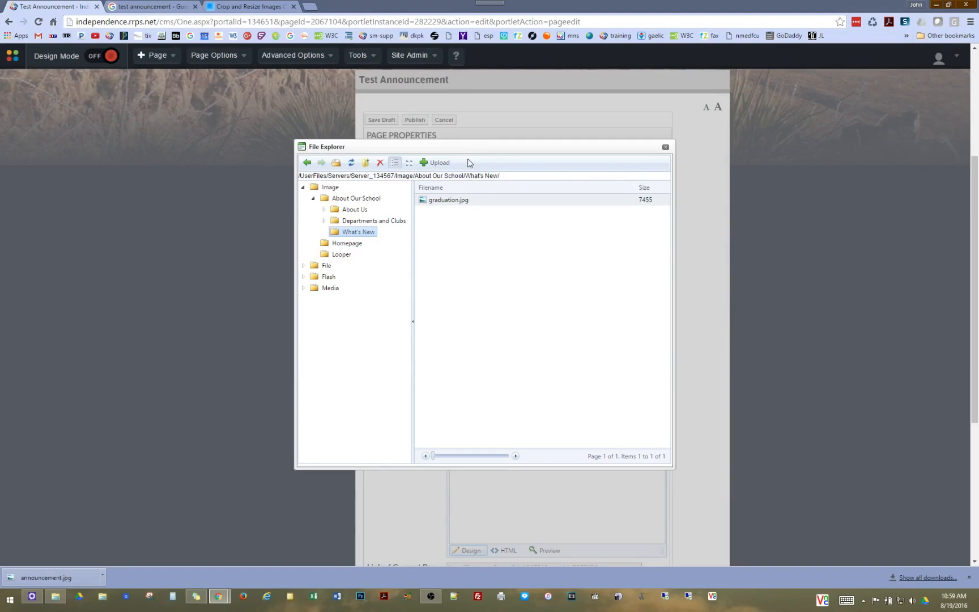
# Step: Switch to the ImageResize.org site and upload announcement.jpg from the desktop
pyautogui.click(257, 9)
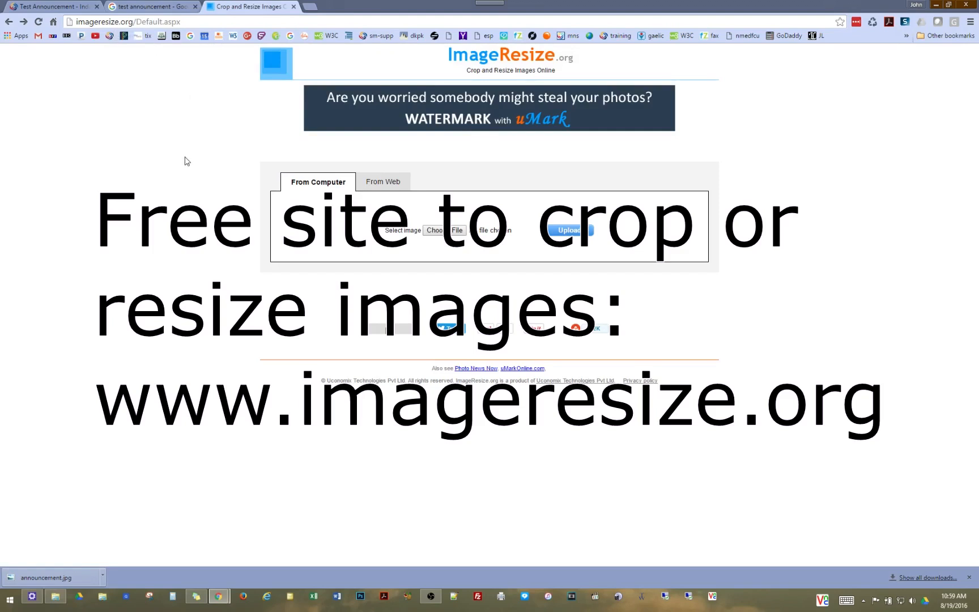
pyautogui.click(449, 232)
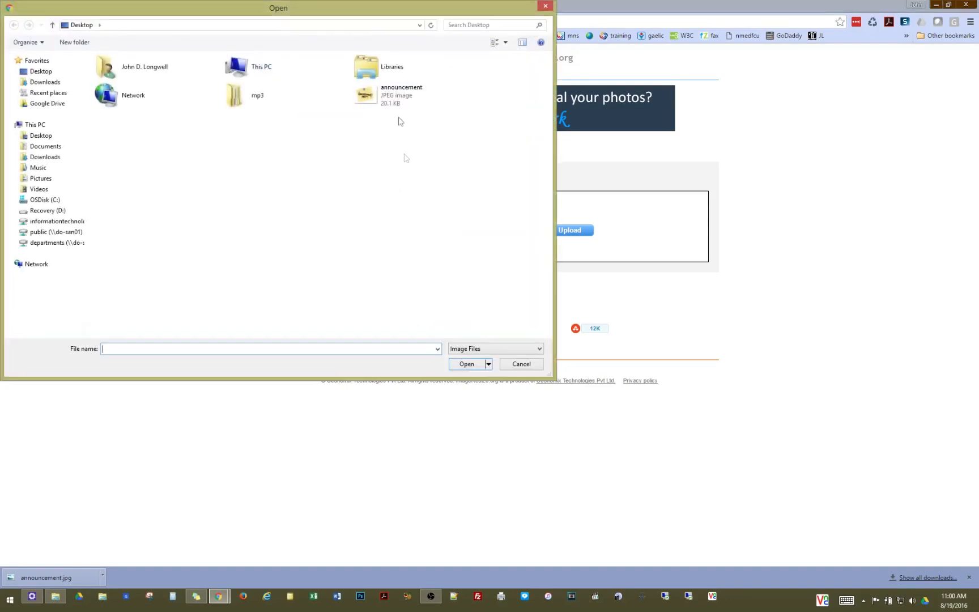
pyautogui.click(398, 101)
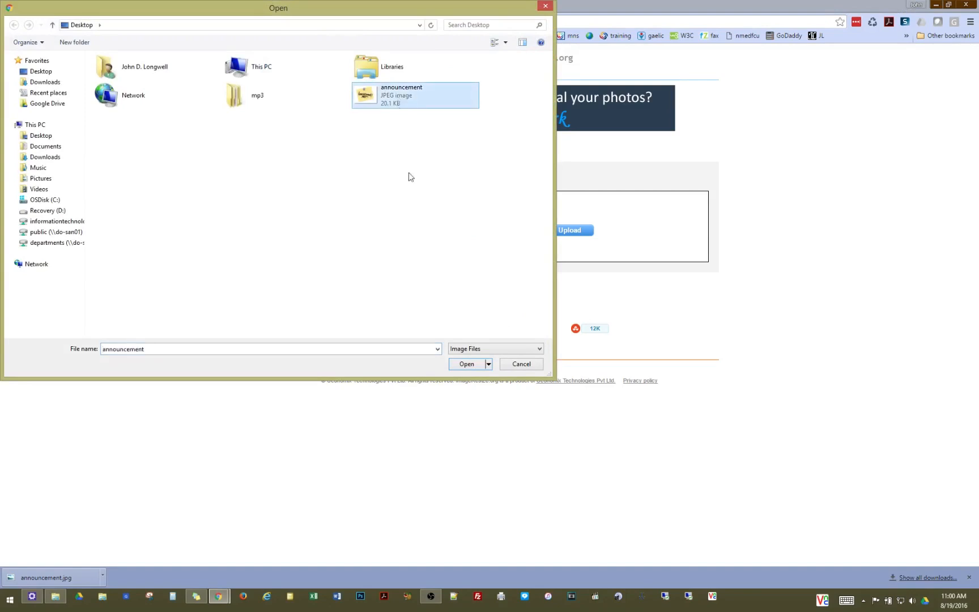
pyautogui.click(468, 364)
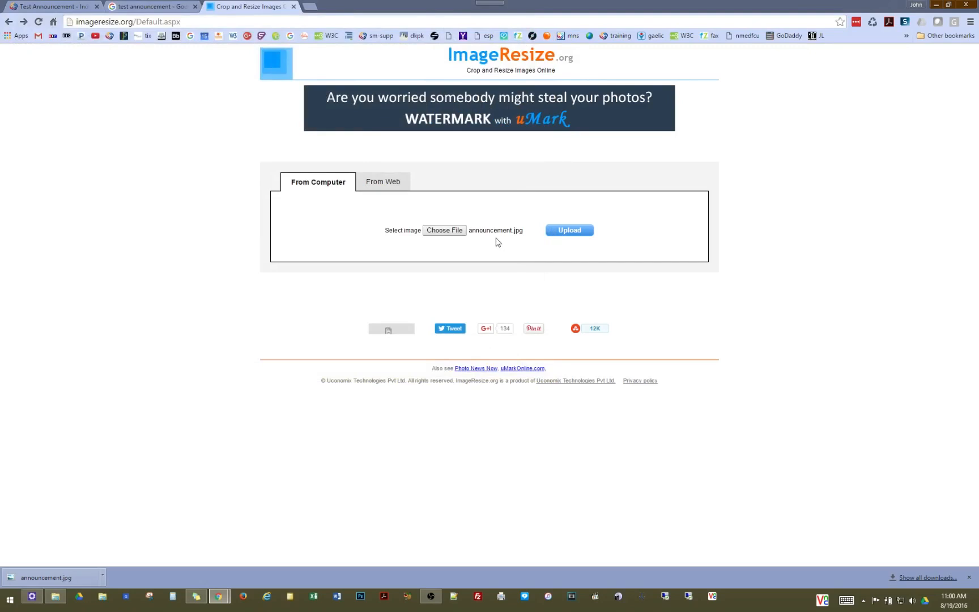
pyautogui.click(571, 236)
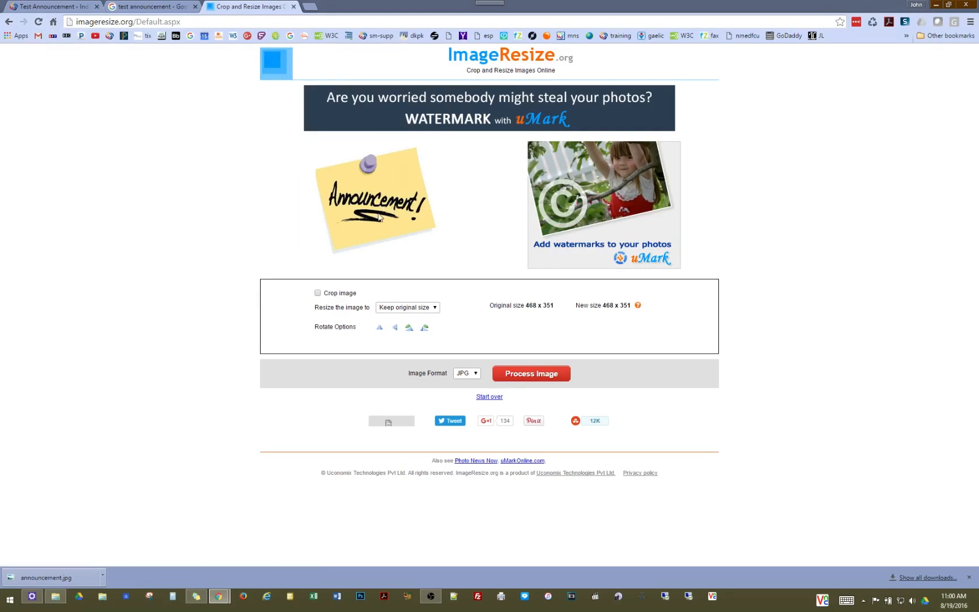
# Step: Try cropping the announcement image with a custom aspect ratio of 980 wide by 280 high
pyautogui.click(317, 294)
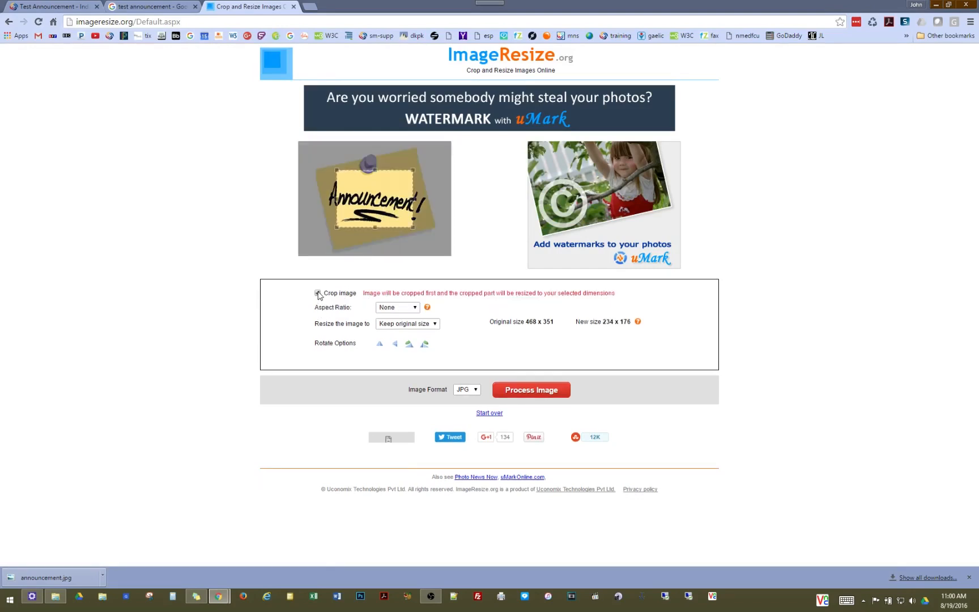
pyautogui.click(415, 308)
pyautogui.click(402, 364)
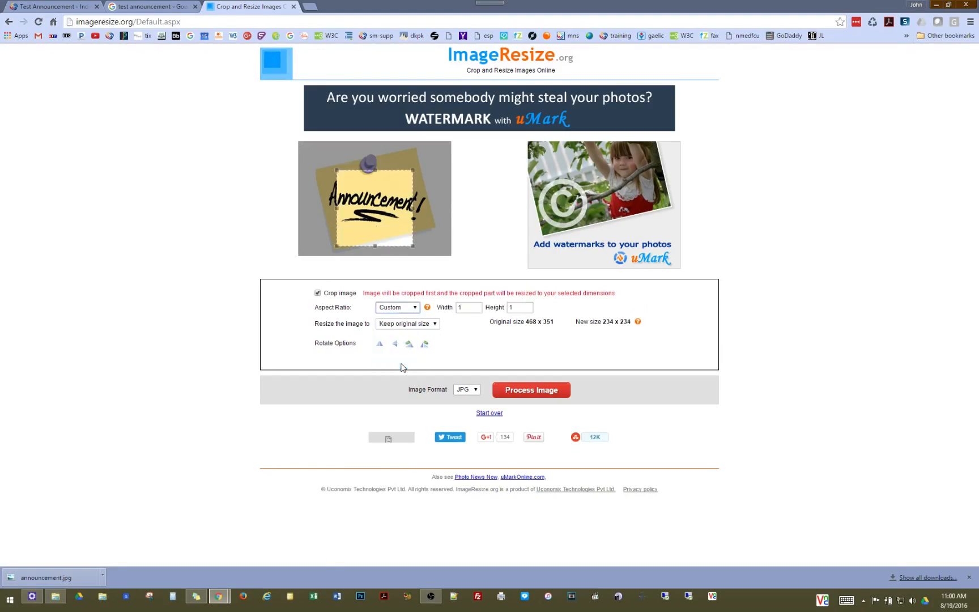
pyautogui.click(469, 307)
pyautogui.moveTo(469, 307); pyautogui.dragTo(453, 304)
pyautogui.write('980')
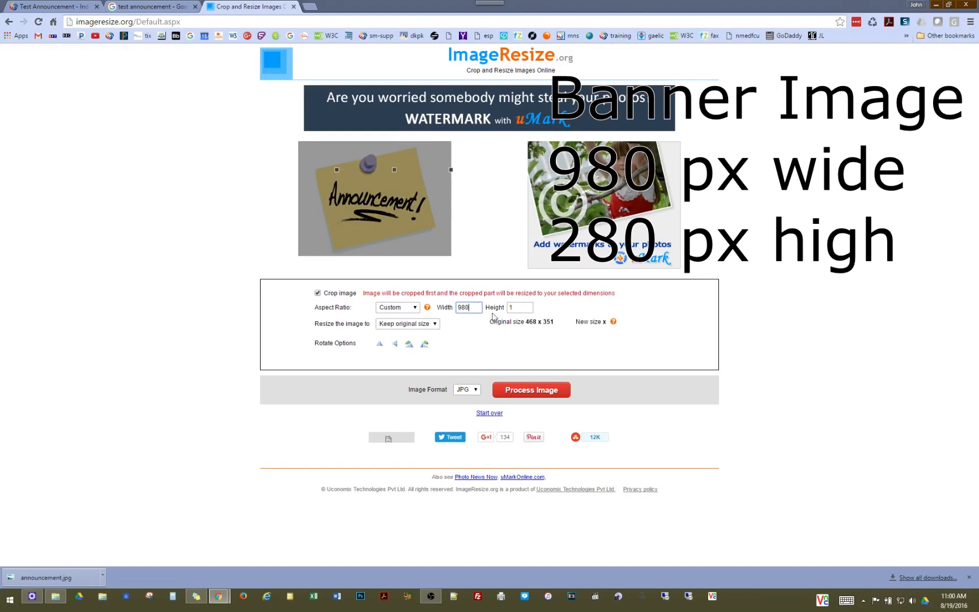
pyautogui.moveTo(527, 306); pyautogui.dragTo(503, 309)
pyautogui.write('280')
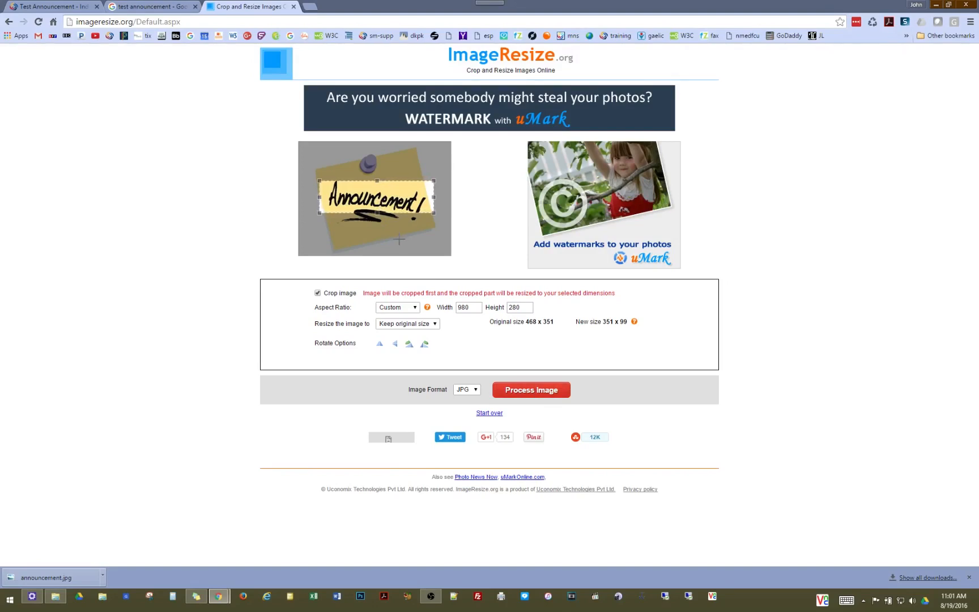
pyautogui.click(317, 294)
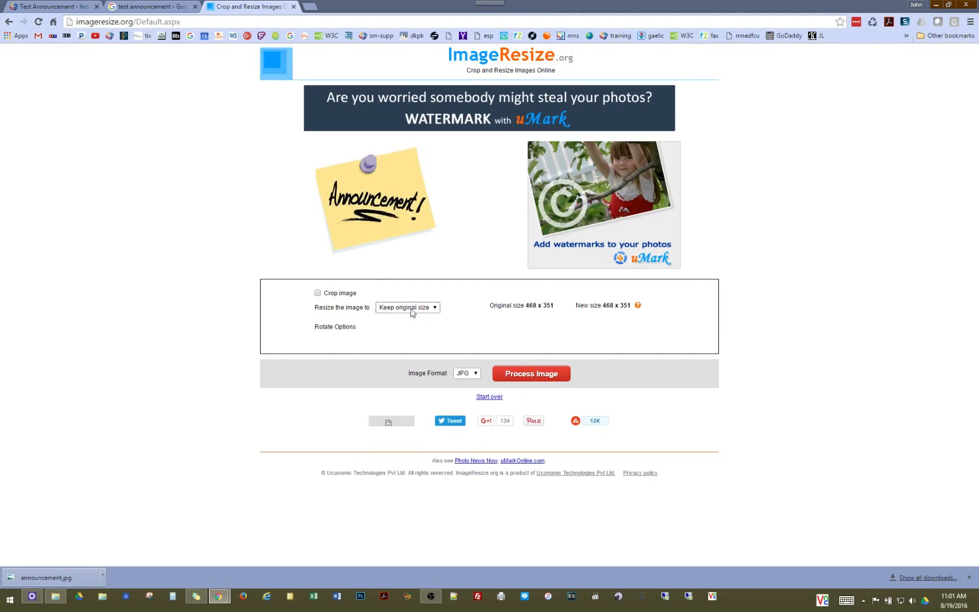
# Step: Resize the uncropped announcement image to a custom size of 200 by 150 pixels and process it
pyautogui.click(411, 310)
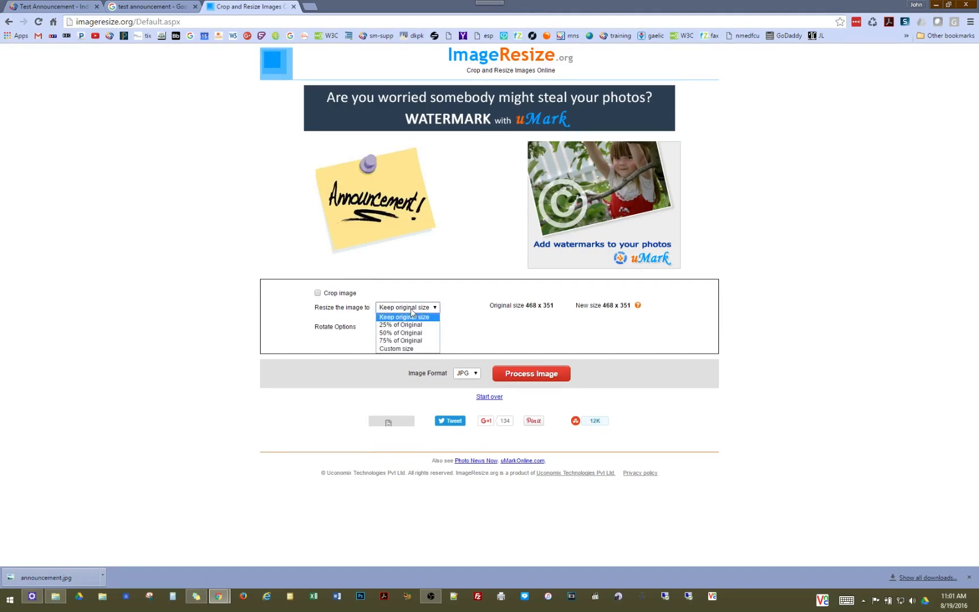
pyautogui.click(395, 348)
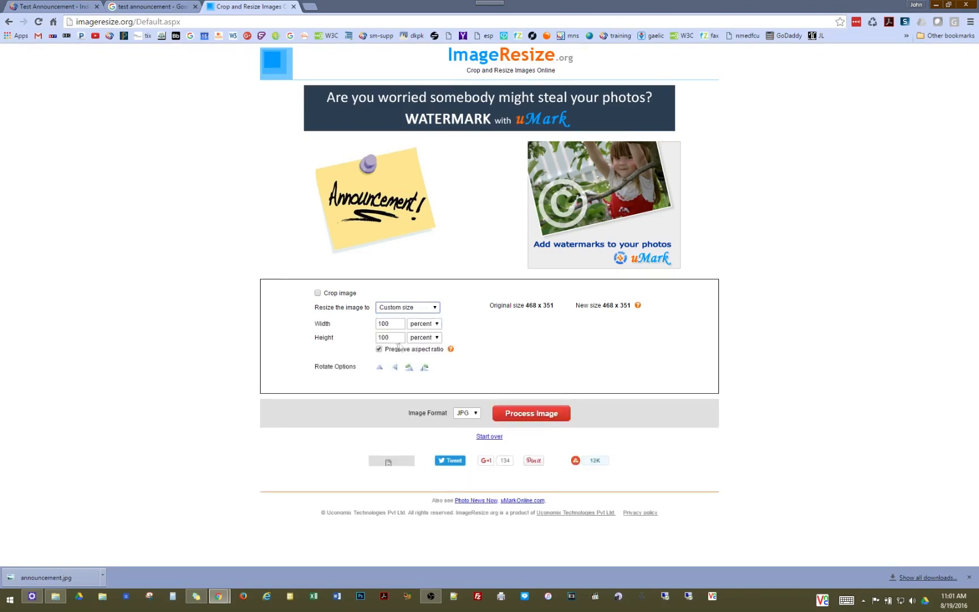
pyautogui.click(394, 324)
pyautogui.moveTo(394, 324); pyautogui.dragTo(368, 324)
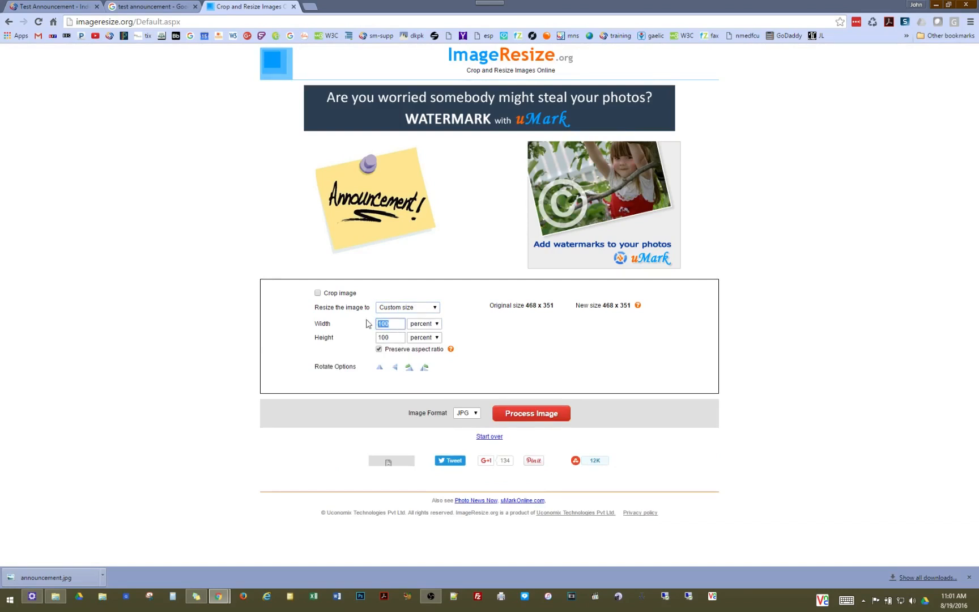
pyautogui.write('200')
pyautogui.click(426, 323)
pyautogui.click(429, 334)
pyautogui.click(419, 340)
pyautogui.click(410, 347)
pyautogui.moveTo(396, 338); pyautogui.dragTo(372, 338)
pyautogui.write('150')
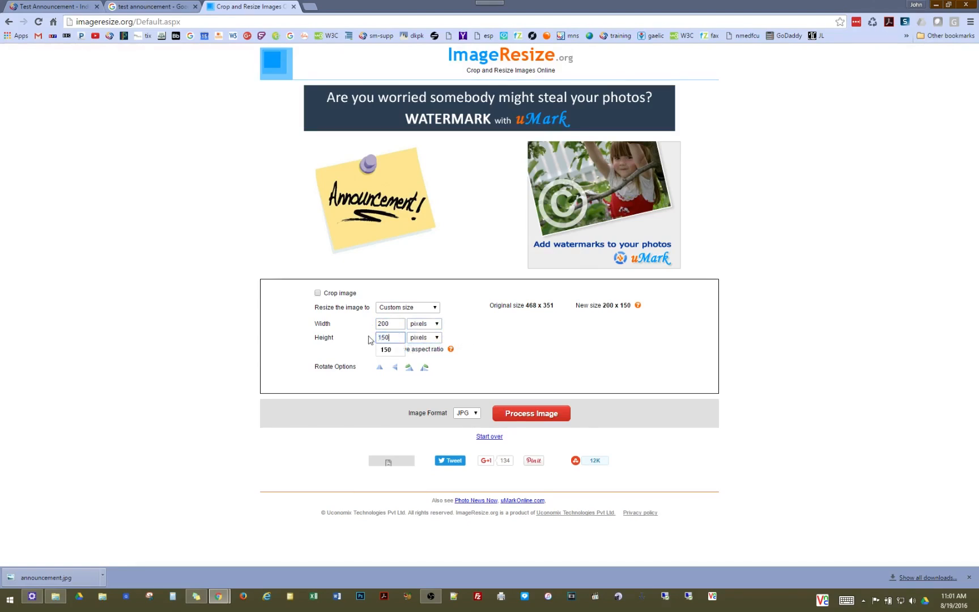
pyautogui.click(368, 340)
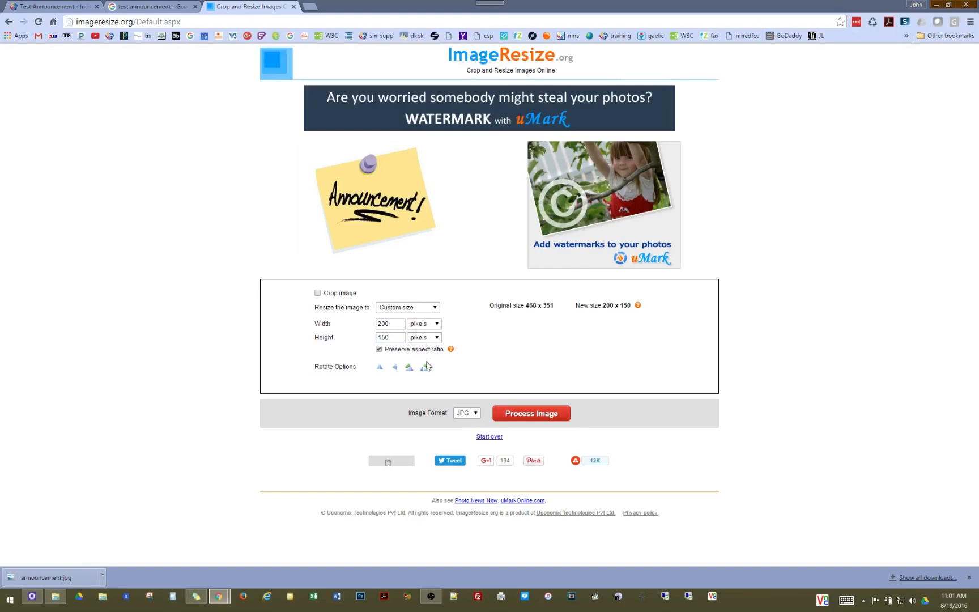
pyautogui.click(527, 419)
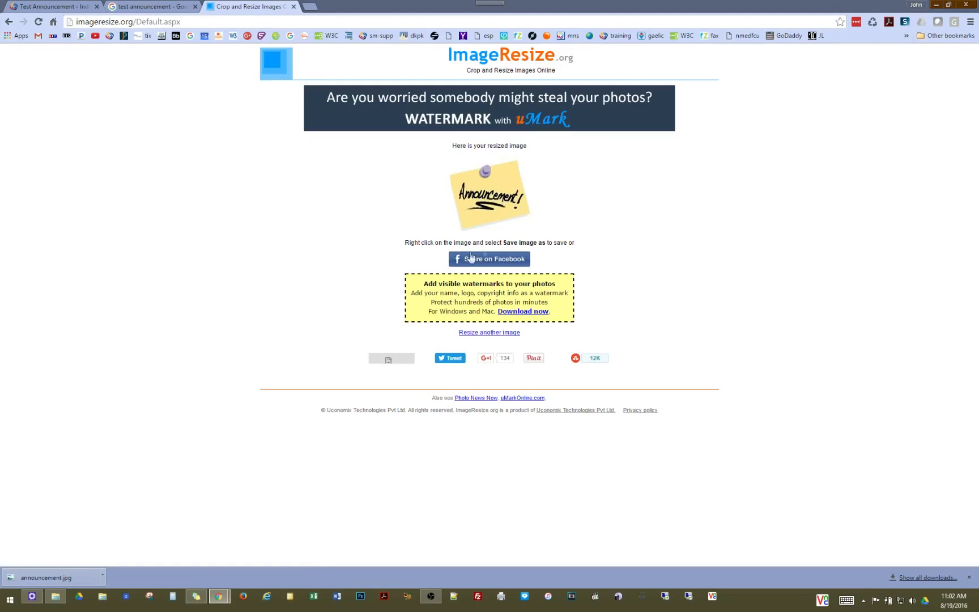
# Step: Save the resized image to the desktop as a JPEG named announcement_summary_image
pyautogui.rightClick(490, 198)
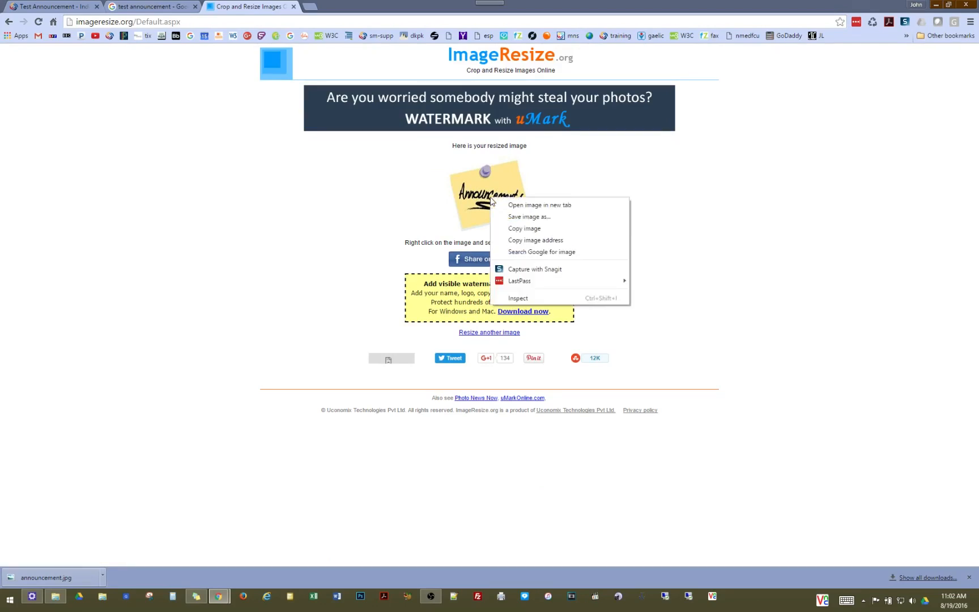
pyautogui.click(517, 217)
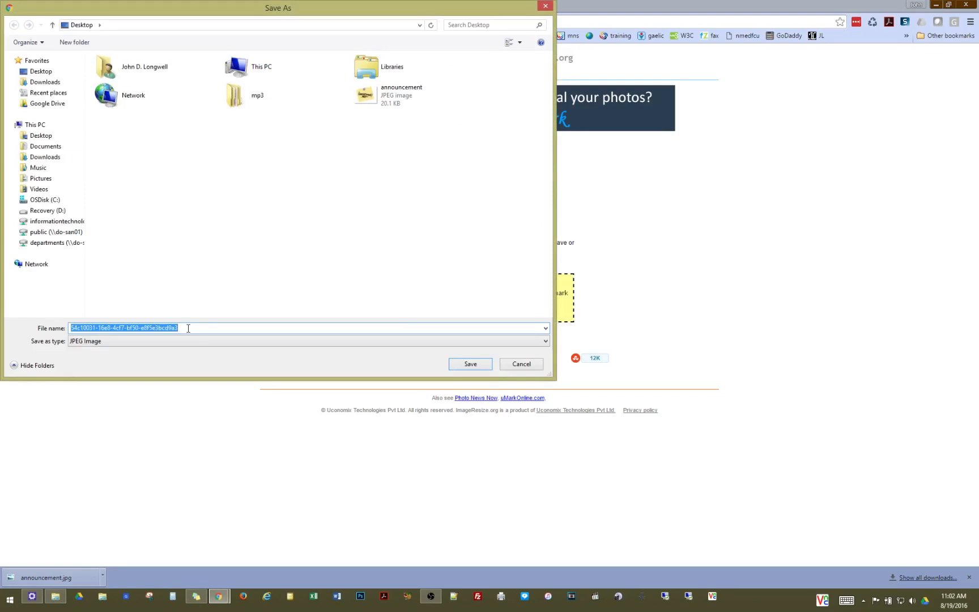
pyautogui.write('announcement')
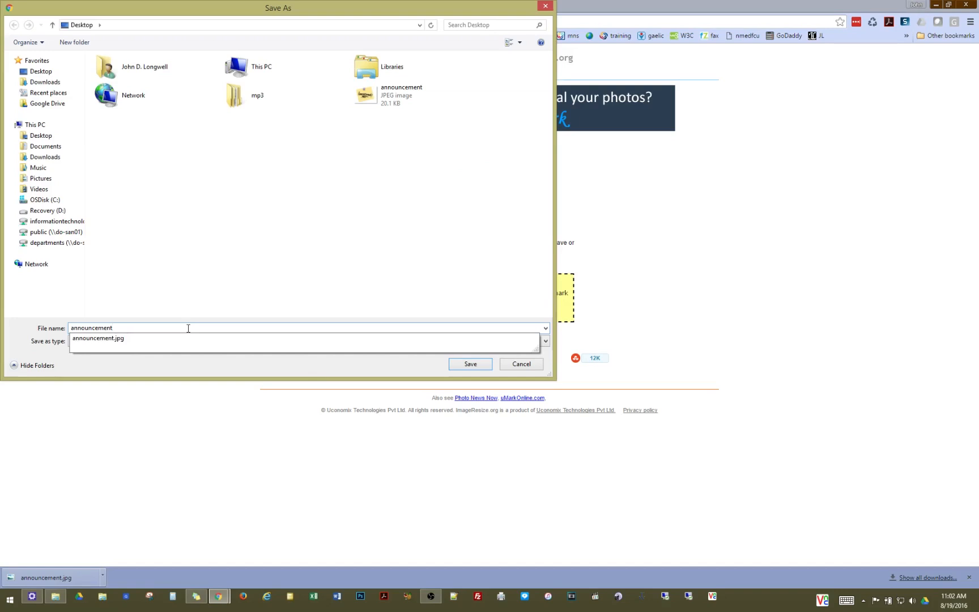
pyautogui.write('_summary_image')
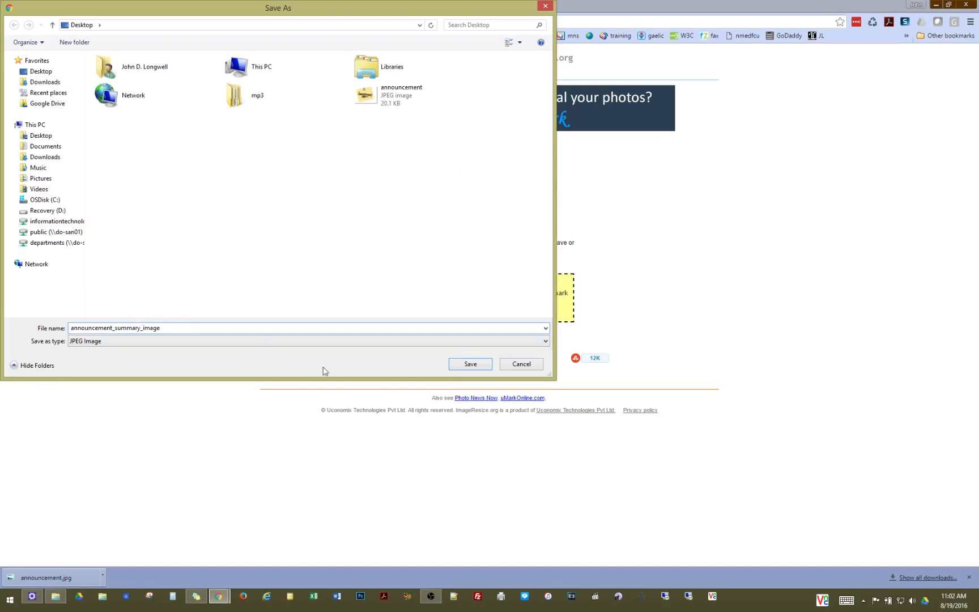
pyautogui.click(480, 365)
# Step: Switch back to the Test Announcement page and reopen the Image/About Our School/What's New folder for the page content's featured image
pyautogui.click(54, 7)
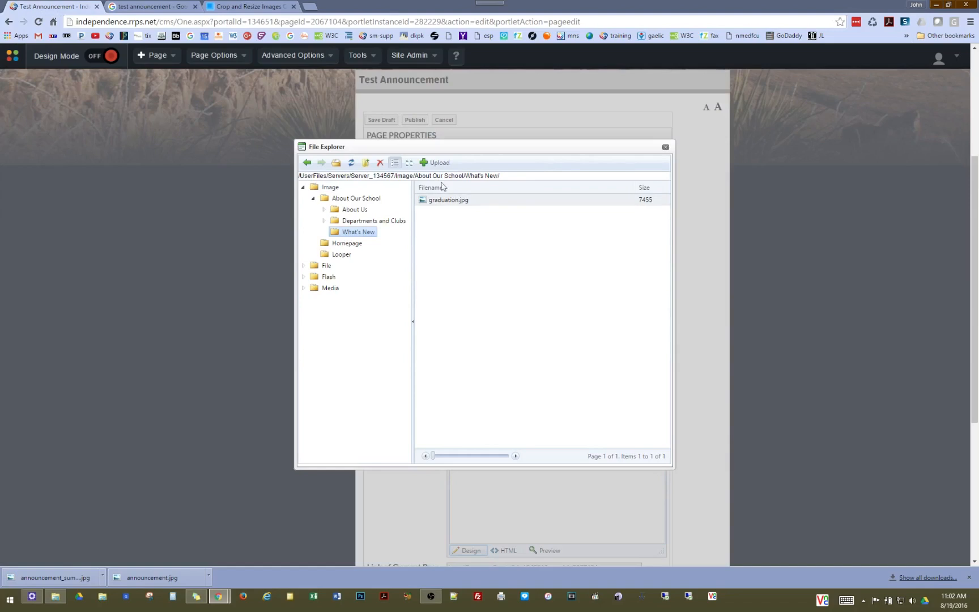
pyautogui.click(666, 148)
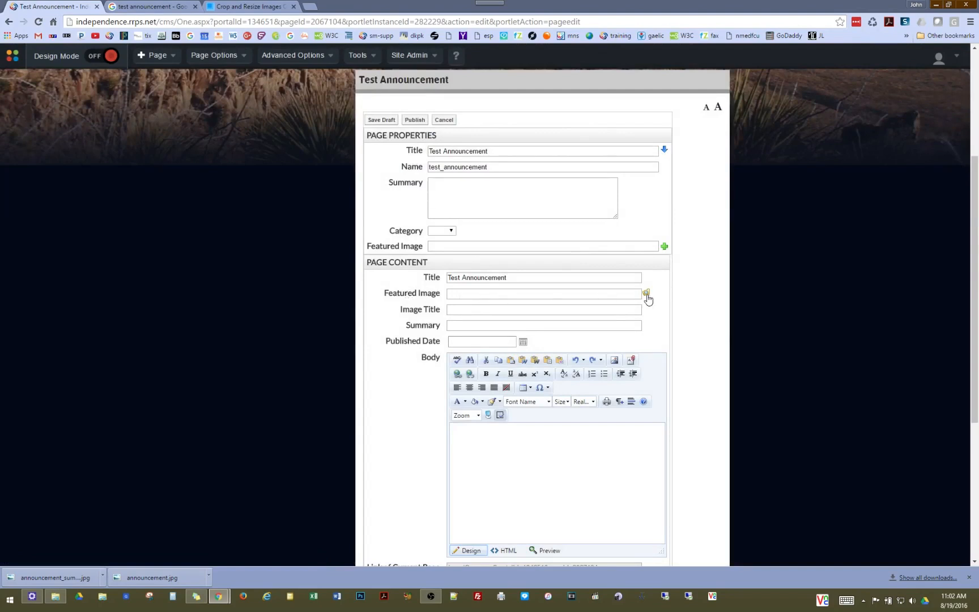
pyautogui.click(647, 296)
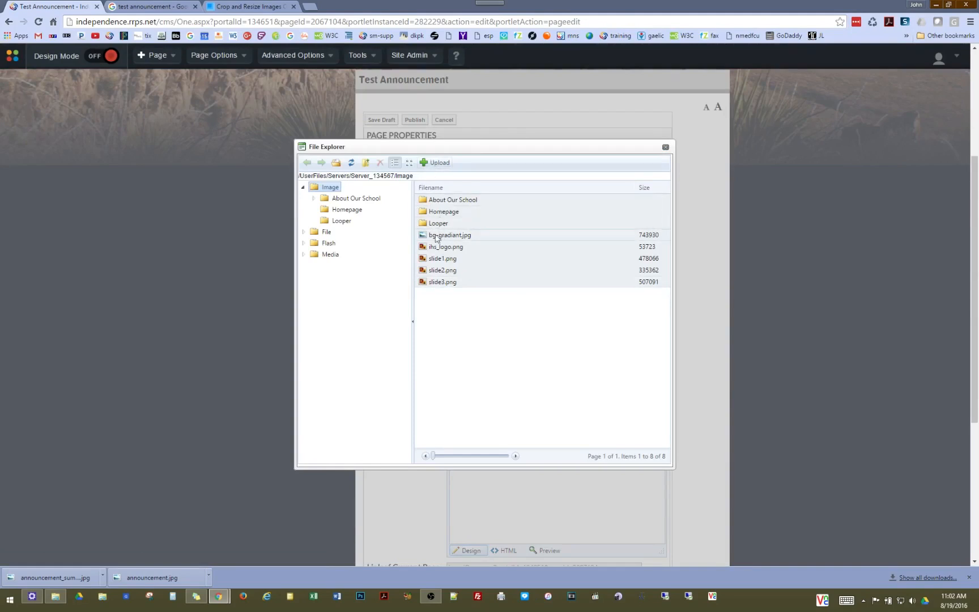
pyautogui.click(313, 198)
pyautogui.click(359, 232)
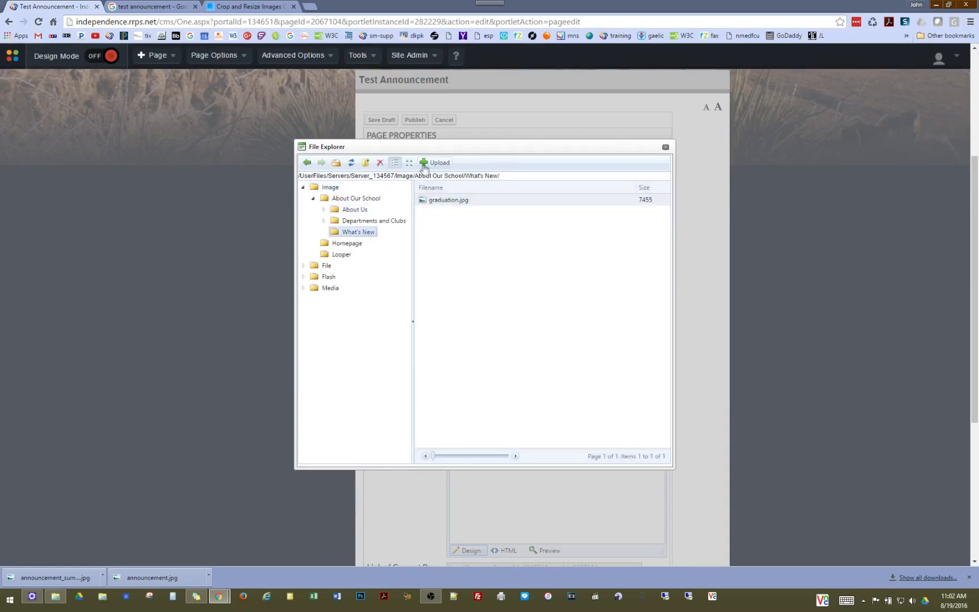
# Step: Upload announcement_summary_image.jpg from the desktop to the What's New folder and choose it as the page content's featured image
pyautogui.click(423, 164)
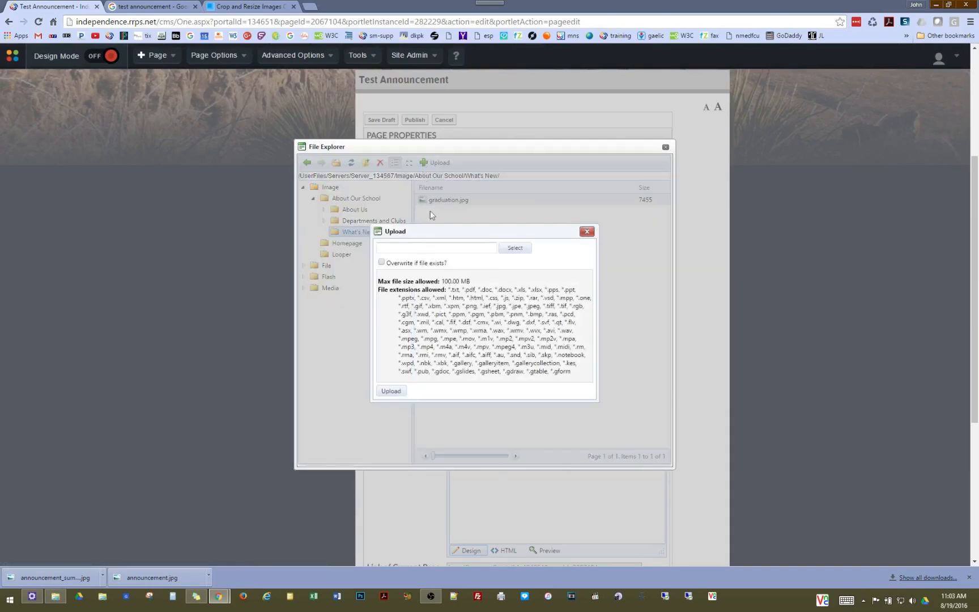
pyautogui.click(515, 253)
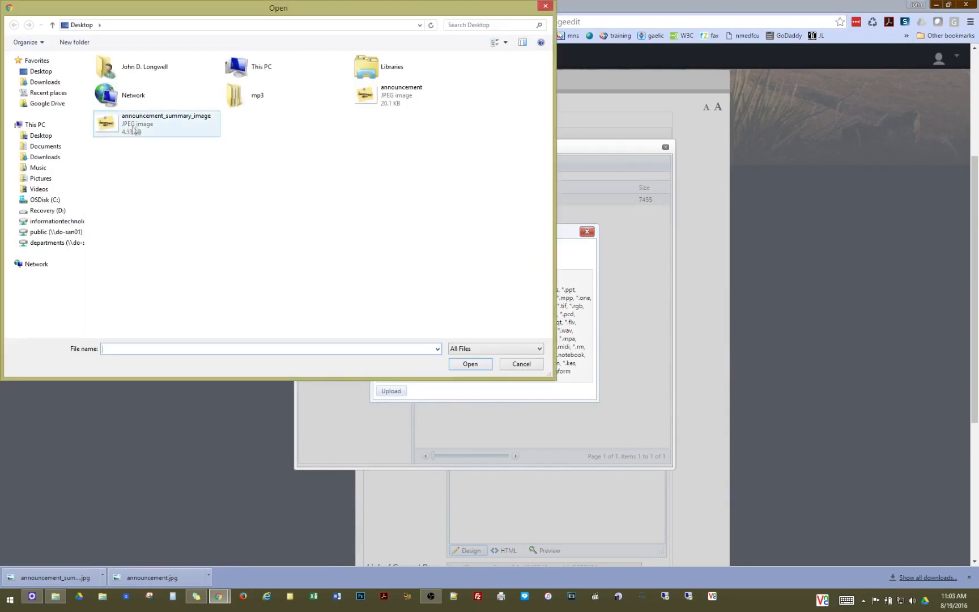
pyautogui.click(138, 130)
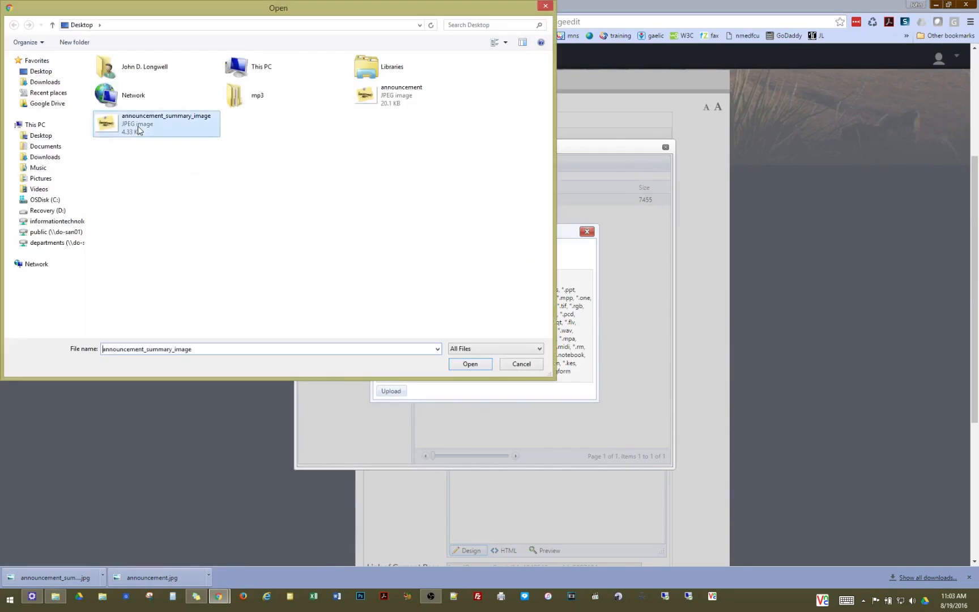
pyautogui.click(470, 365)
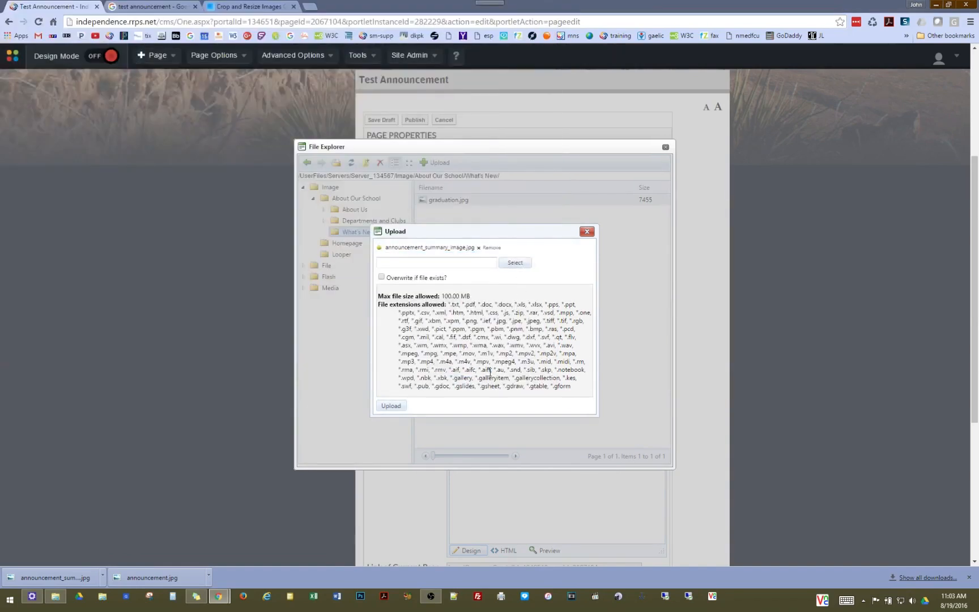
pyautogui.scroll(-2, 543, 333)
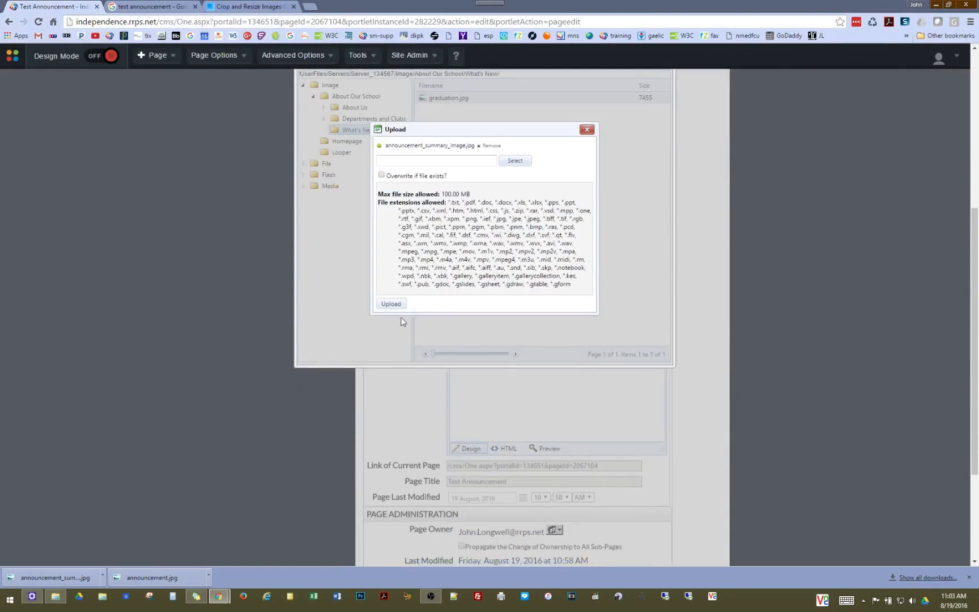
pyautogui.click(391, 306)
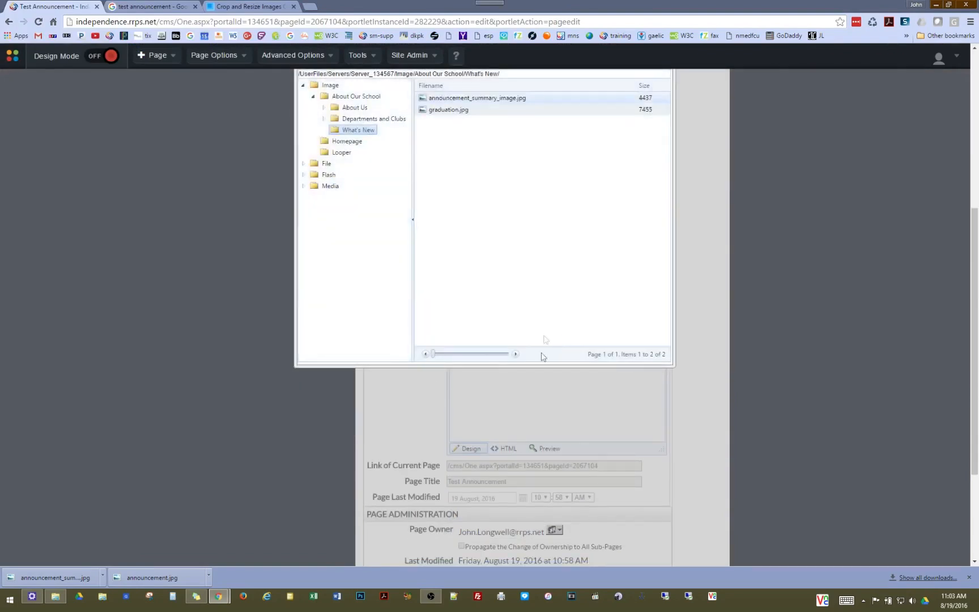
pyautogui.scroll(2, 543, 318)
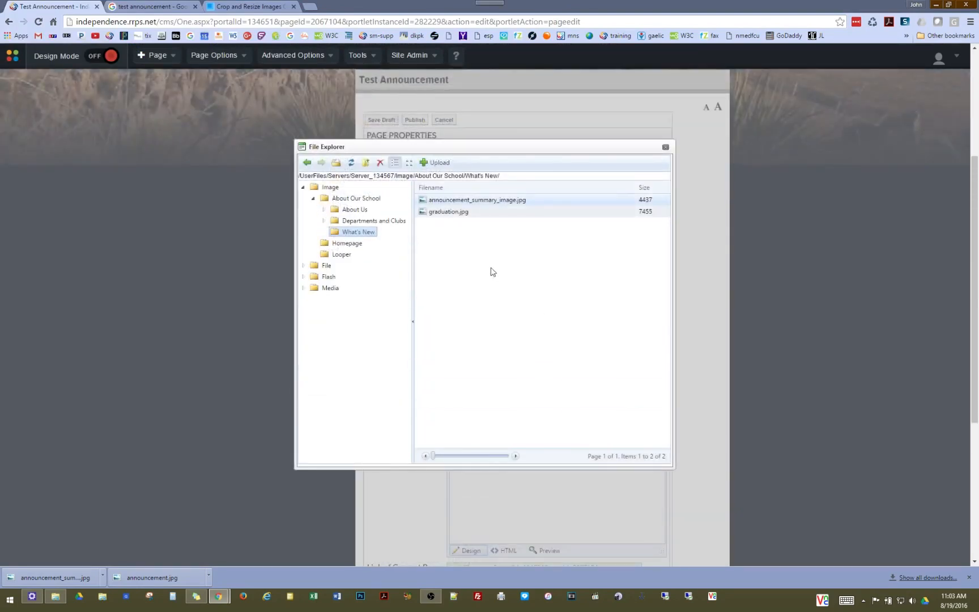
pyautogui.doubleClick(474, 200)
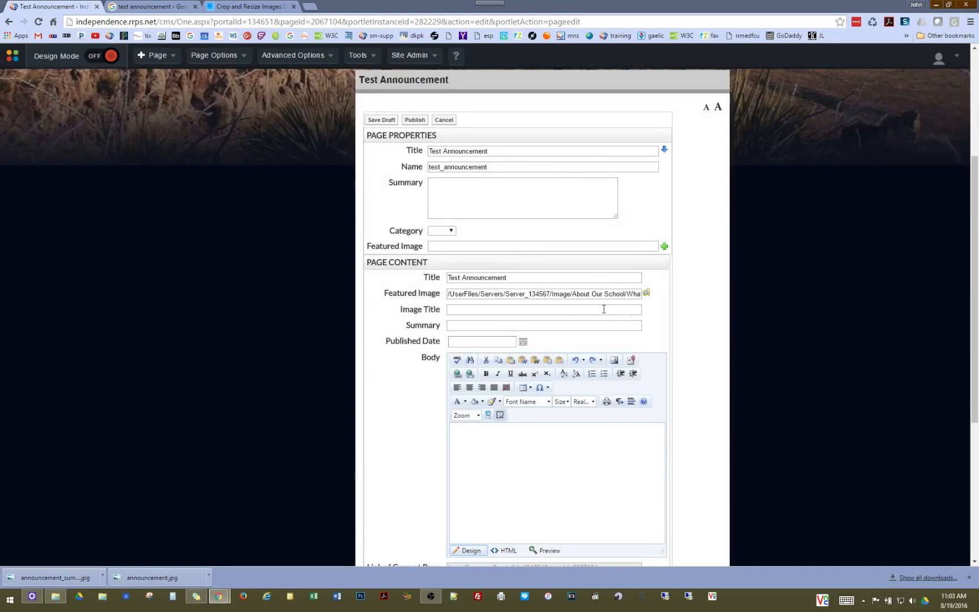
# Step: Set the page content's Image Title to "Test Annoucement"
pyautogui.click(487, 307)
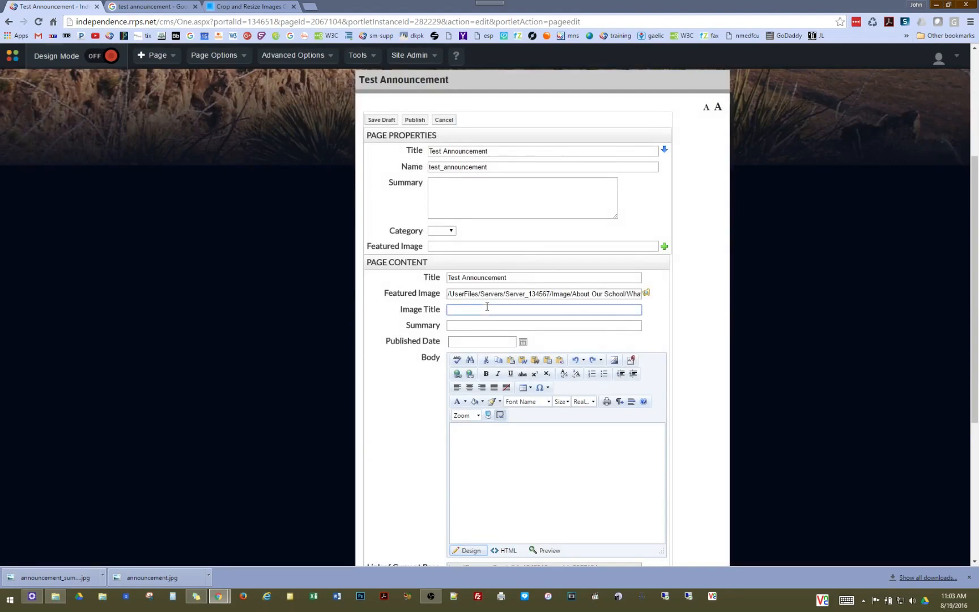
pyautogui.write('Te')
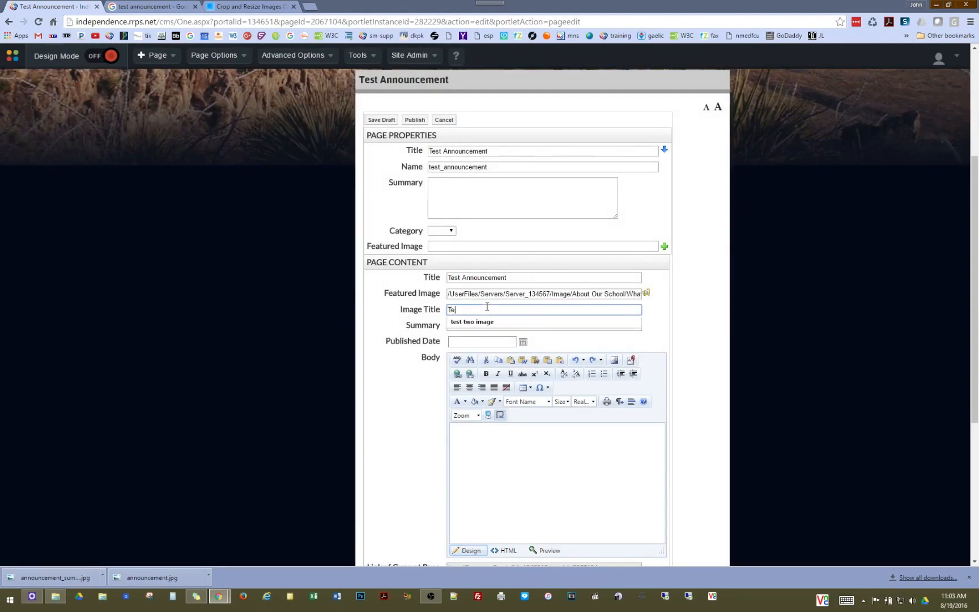
pyautogui.write('st Annou')
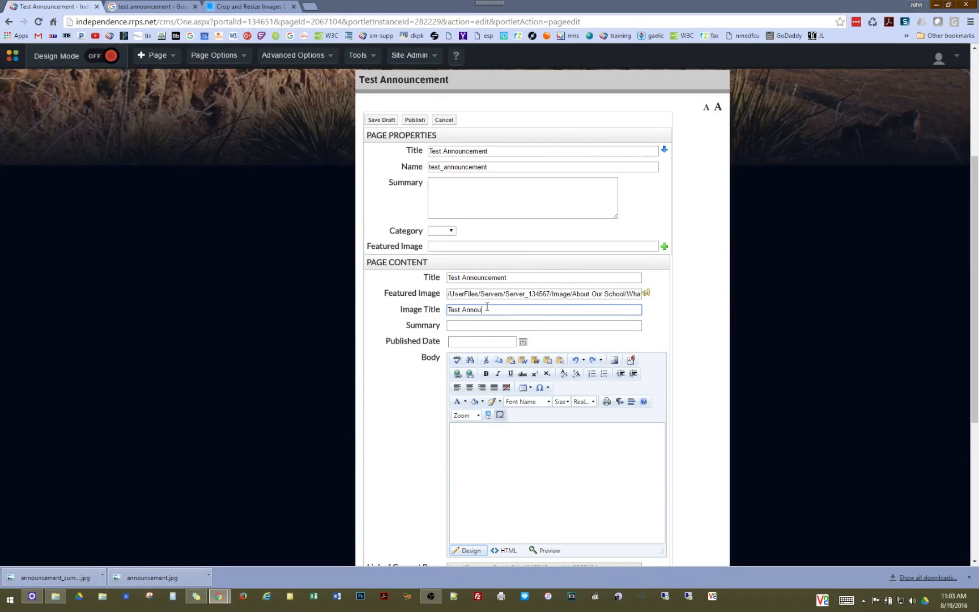
pyautogui.write('cement')
# Step: Enter the page content summary "This is a test announcement, which is filled with no important content."
pyautogui.click(470, 326)
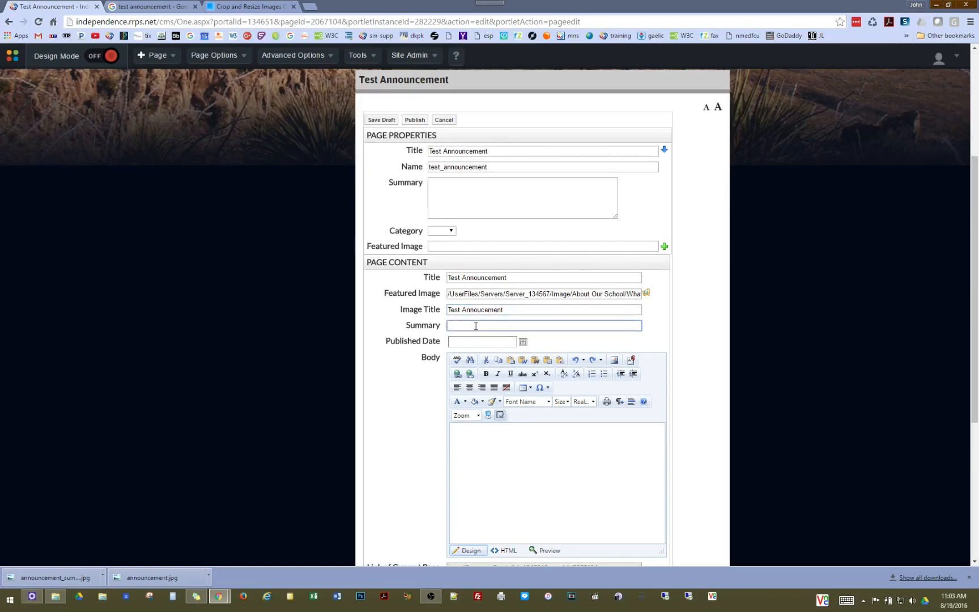
pyautogui.write('This is a test announcement, wh')
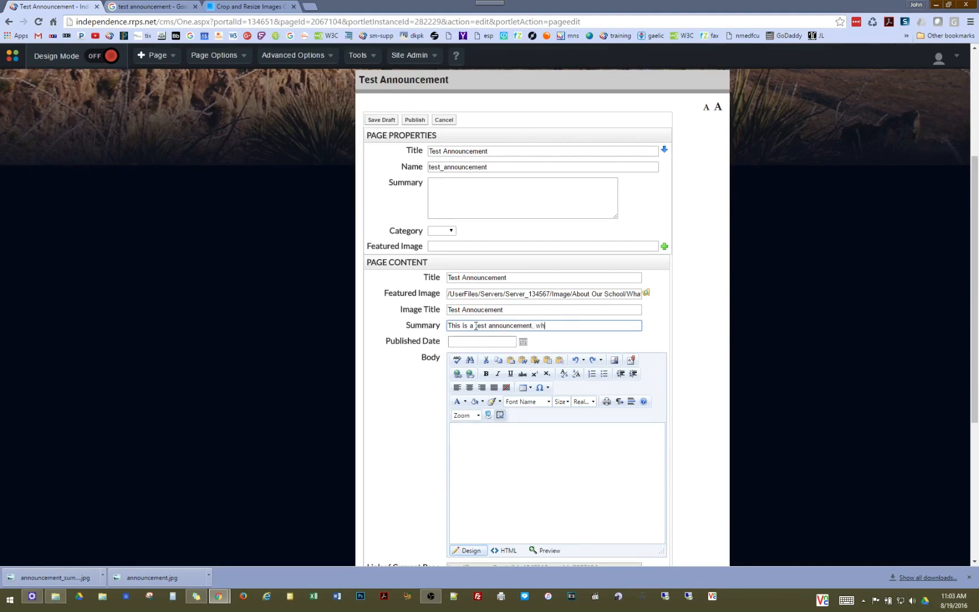
pyautogui.write('ich is filled with no important contr')
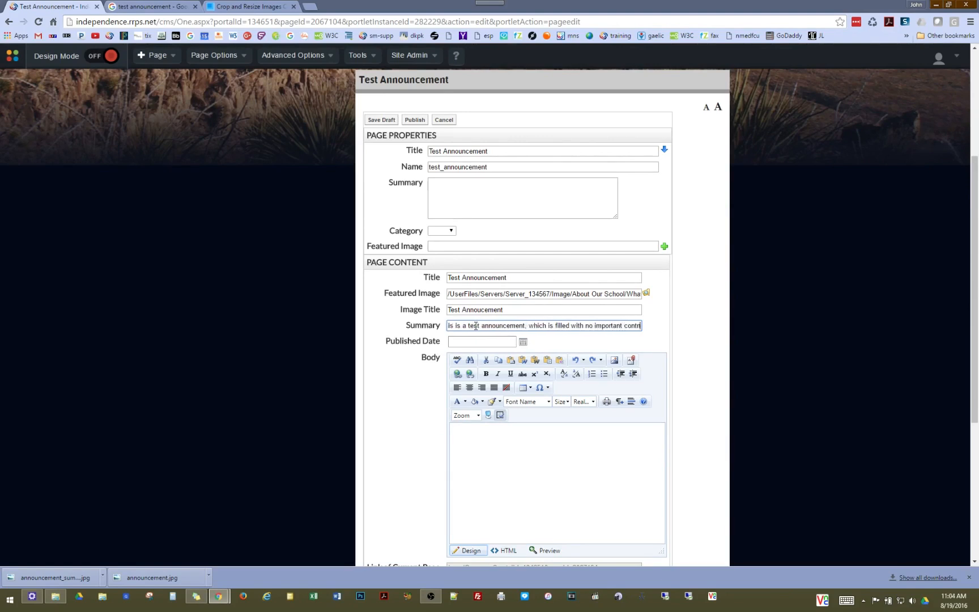
pyautogui.write('nt')
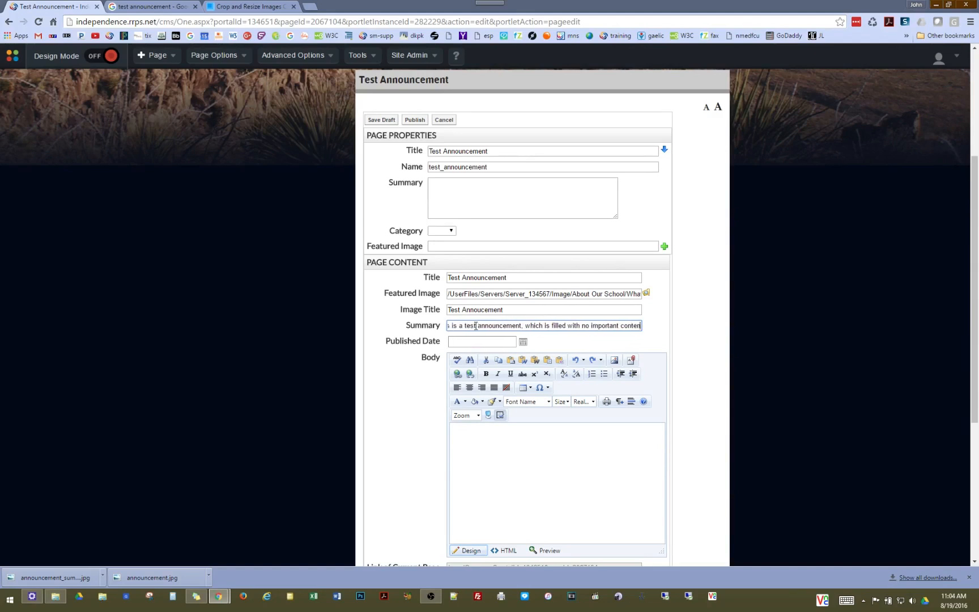
pyautogui.write('.')
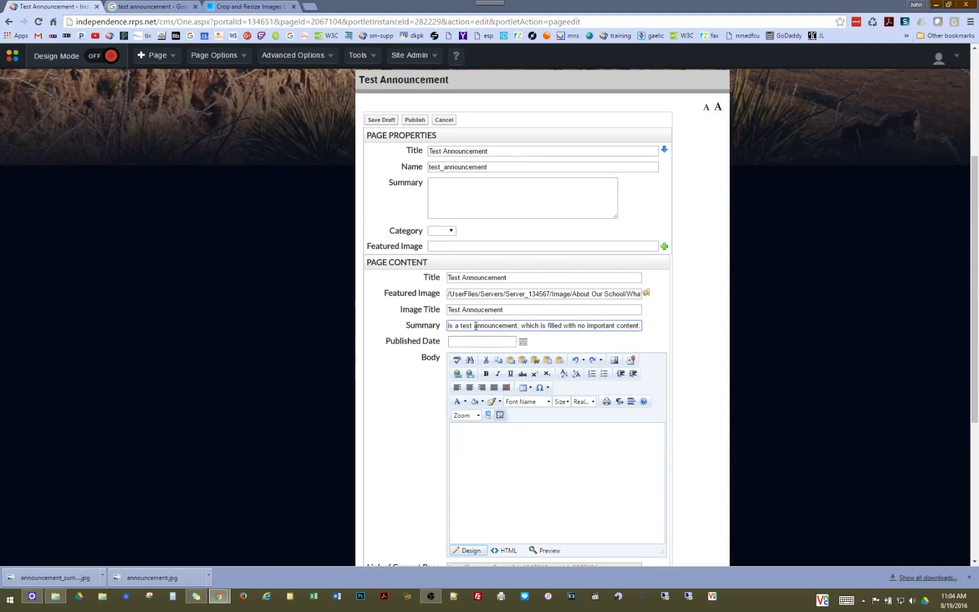
# Step: Enter the page content body "This is more information about how to add announcements. Thank you for viewing this interesting information."
pyautogui.click(477, 443)
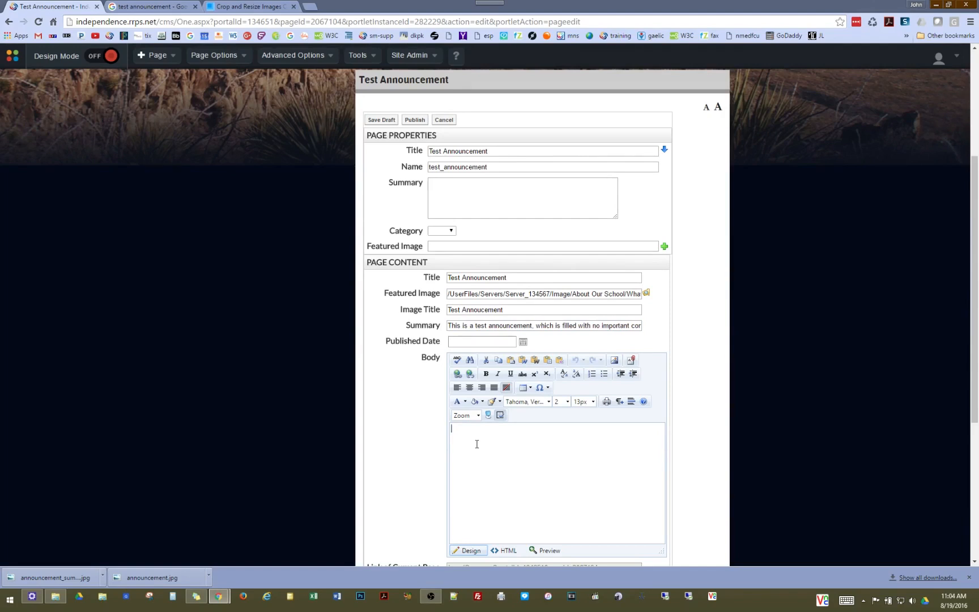
pyautogui.write('This is more information about how to add anno')
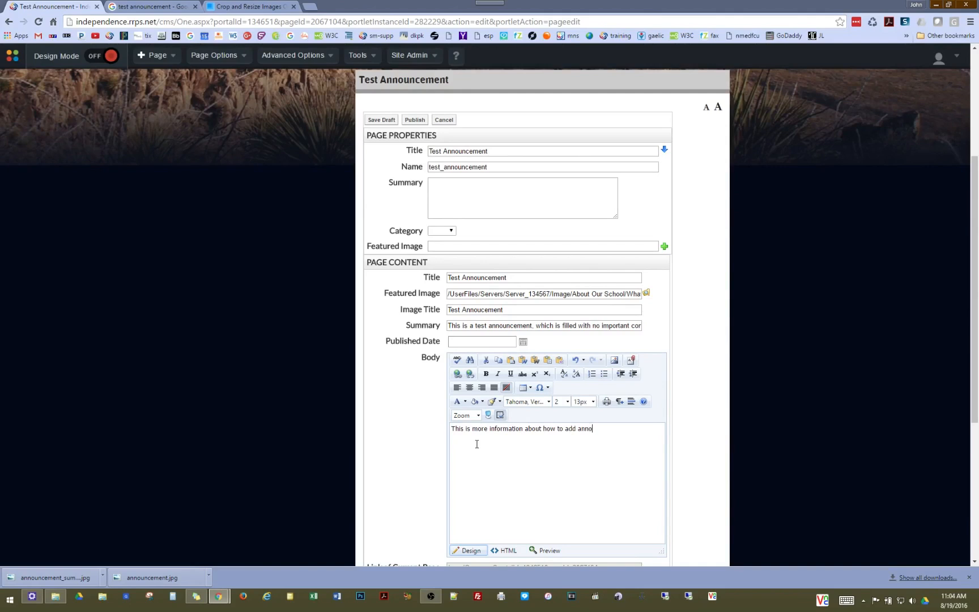
pyautogui.write('uncemne')
pyautogui.press('BackSpace')
pyautogui.write('ents. Thank you for viewing this interesting information.')
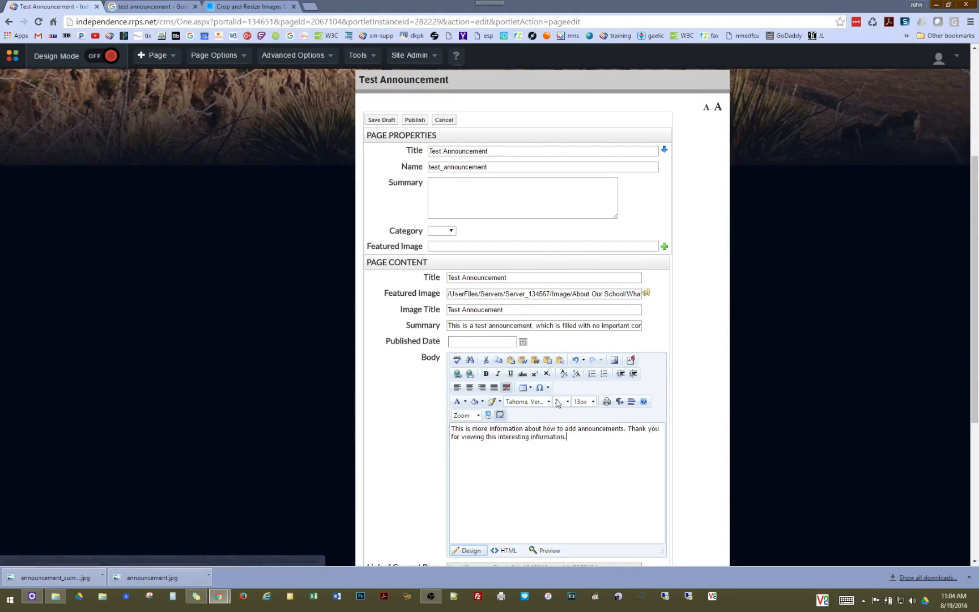
# Step: Publish the Test Announcement page and agree to change its status from Hidden to Publish
pyautogui.scroll(1, 487, 285)
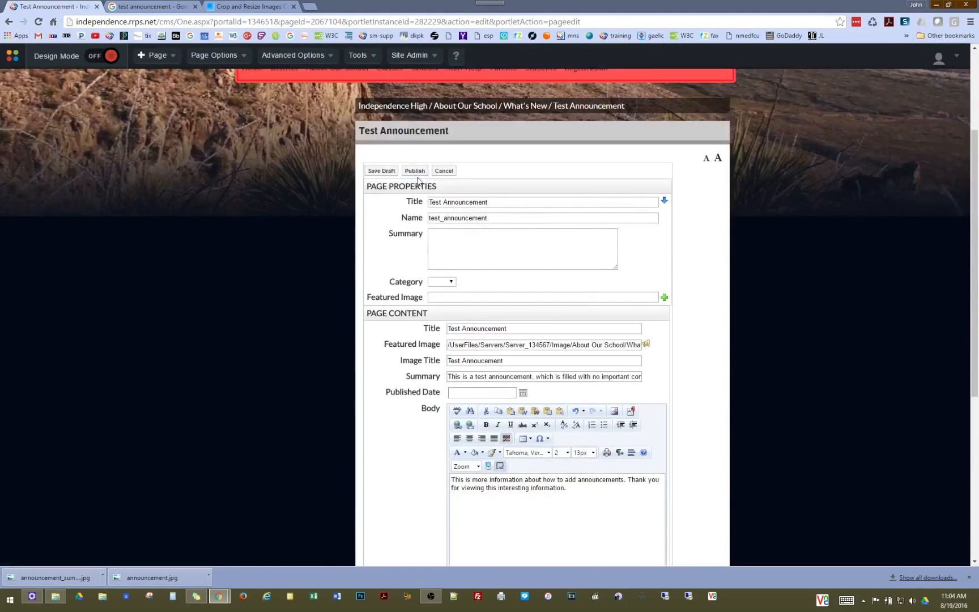
pyautogui.scroll(-4, 630, 411)
pyautogui.scroll(-1, 630, 411)
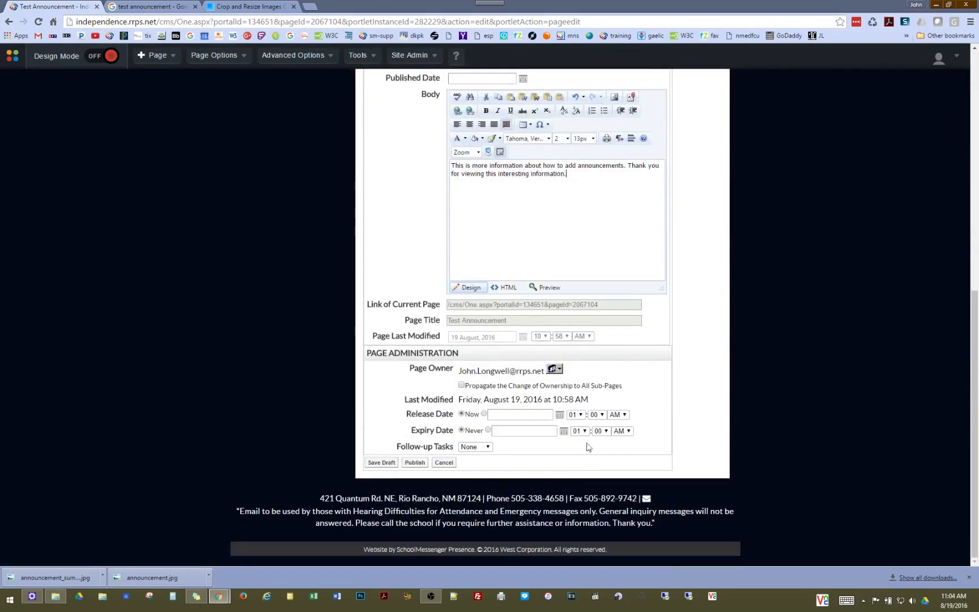
pyautogui.click(414, 462)
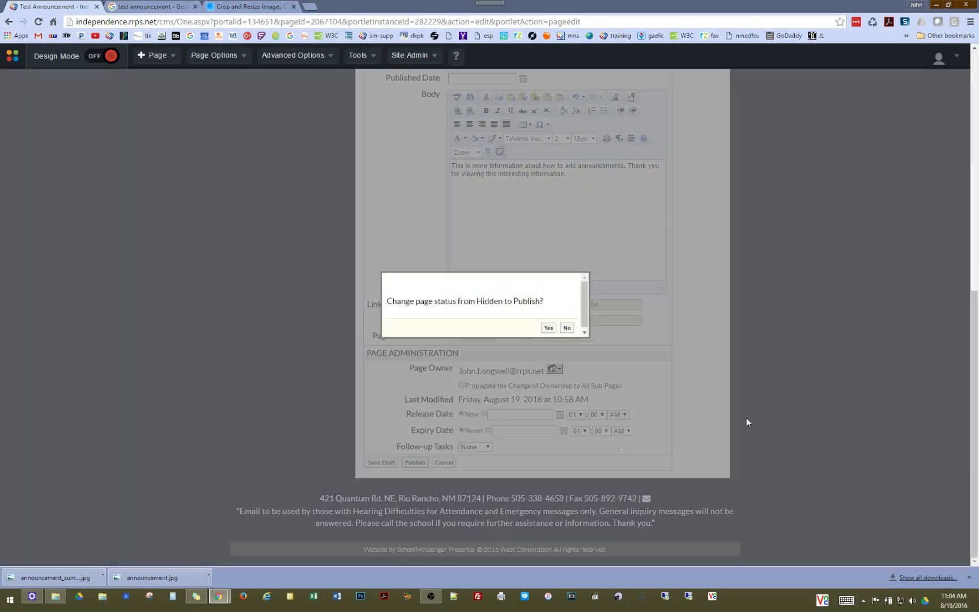
pyautogui.click(548, 330)
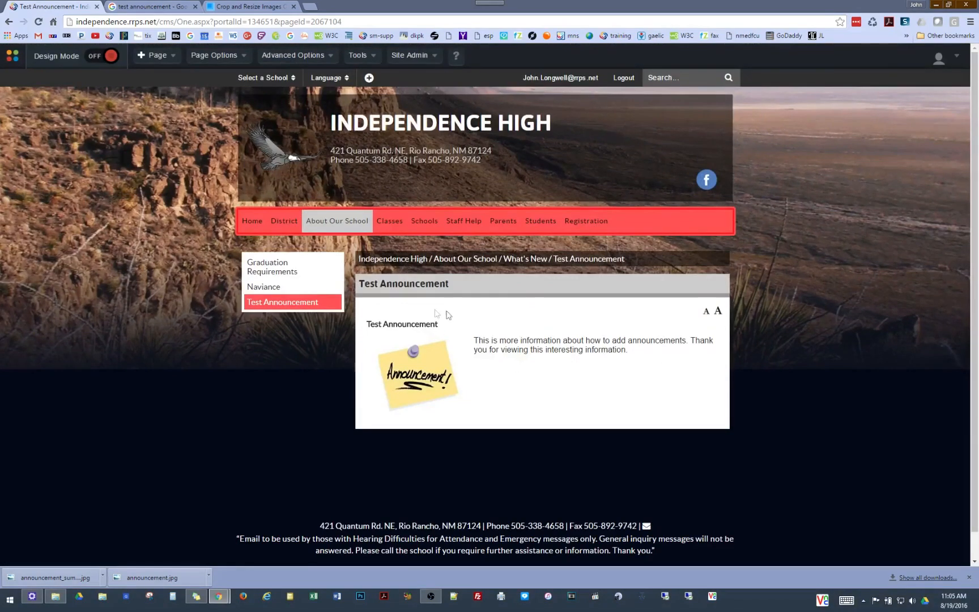
# Step: Check the announcement's listing on the What's New page, then open Test Announcement from Recent News on the school's home page
pyautogui.click(533, 261)
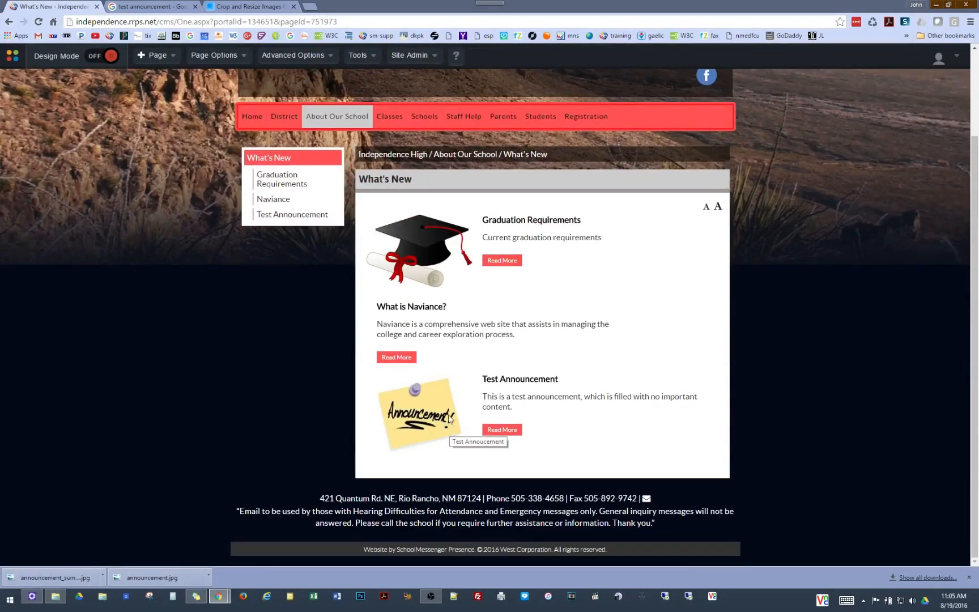
pyautogui.scroll(2, 459, 328)
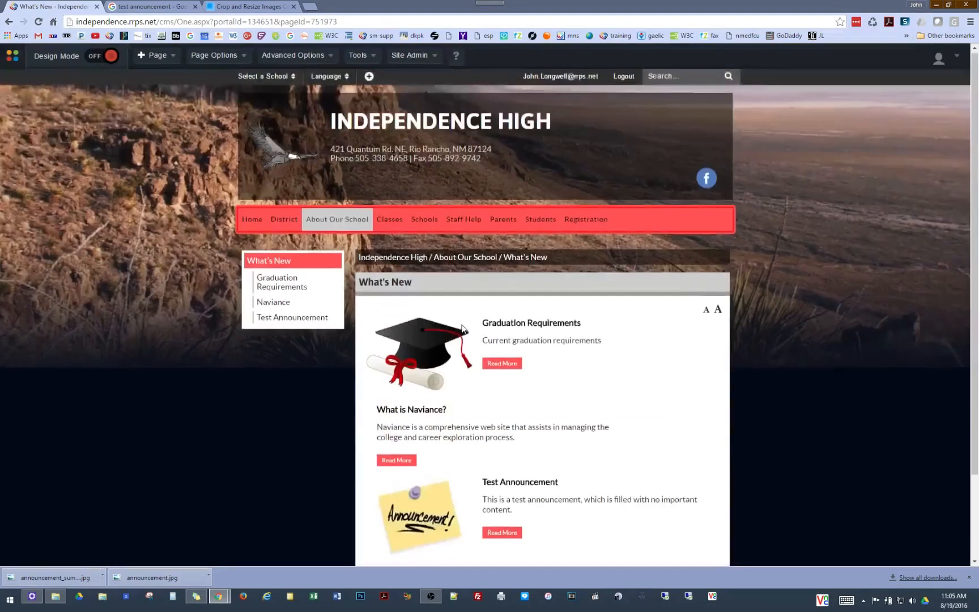
pyautogui.click(293, 154)
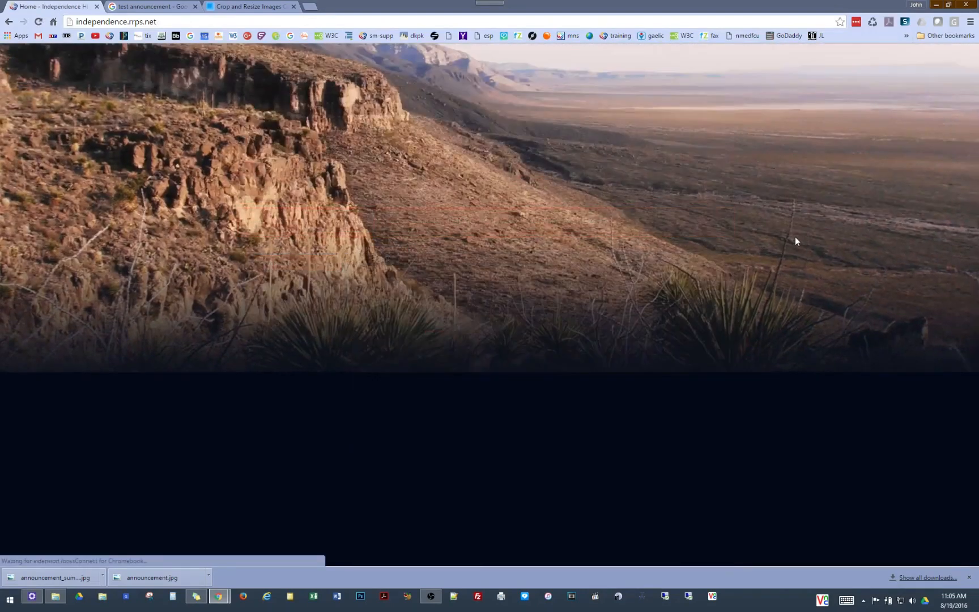
pyautogui.scroll(-7, 330, 405)
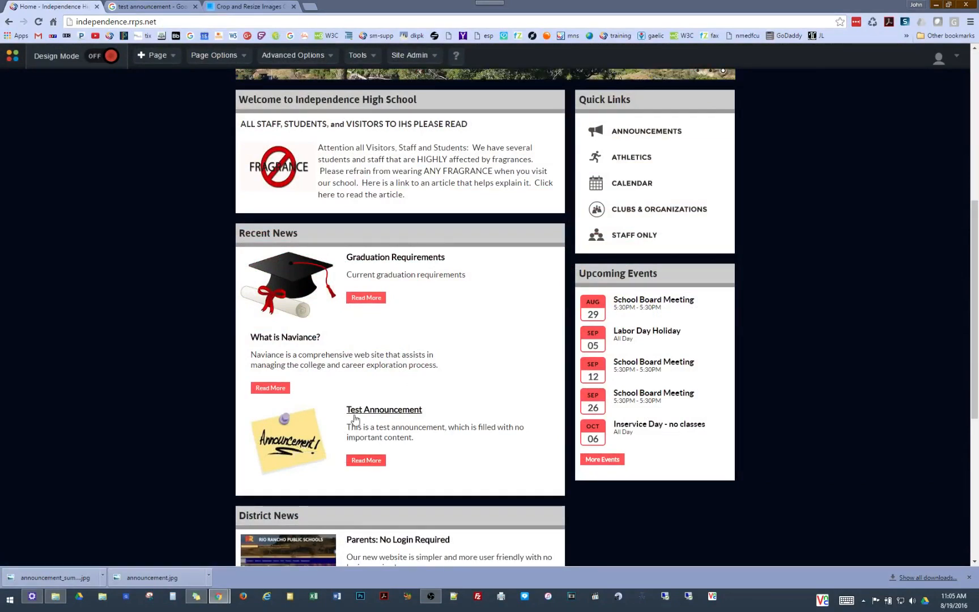
pyautogui.click(366, 460)
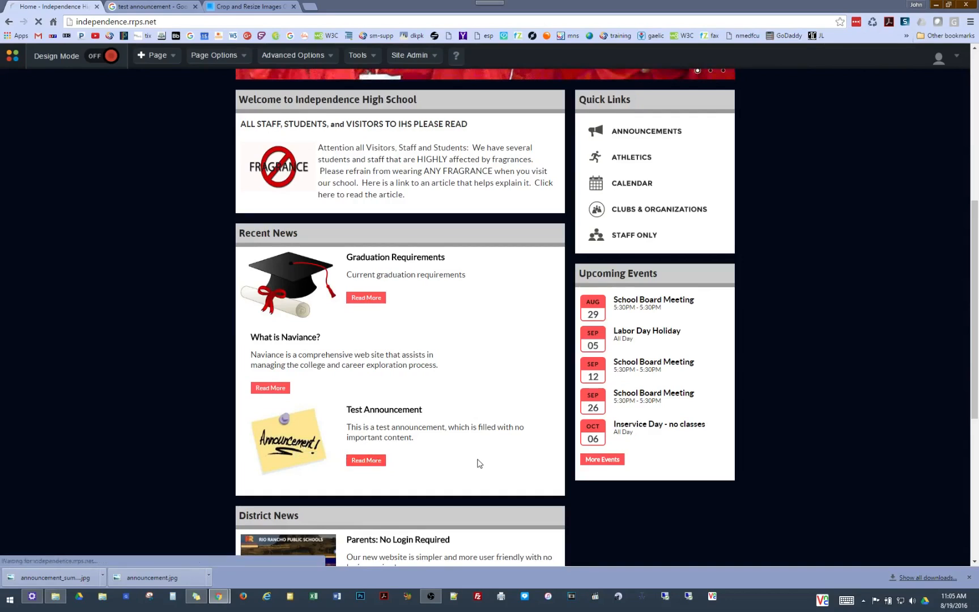